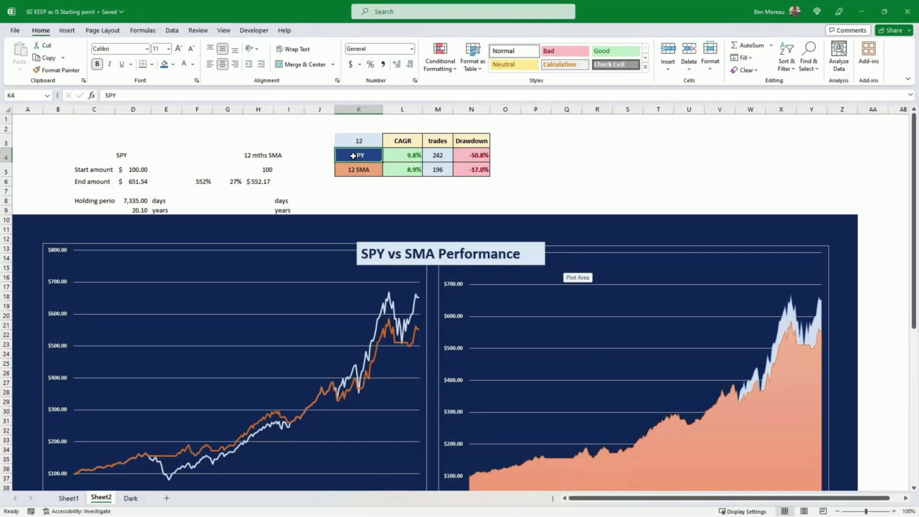
- Set the moving-average period in cell K3 of the performance summary table to 6
{"action": "left_click_drag", "start_coordinate": [354, 155], "coordinate": [476, 156]}
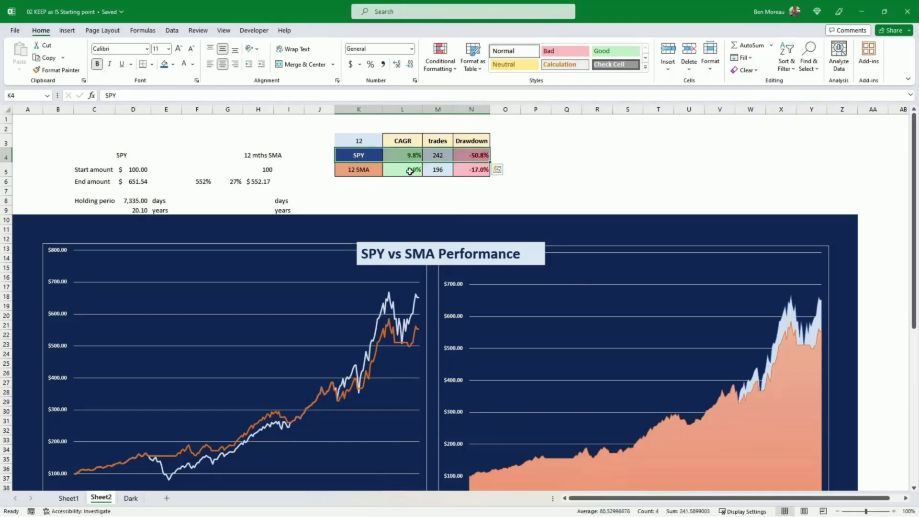
{"action": "left_click", "coordinate": [367, 169]}
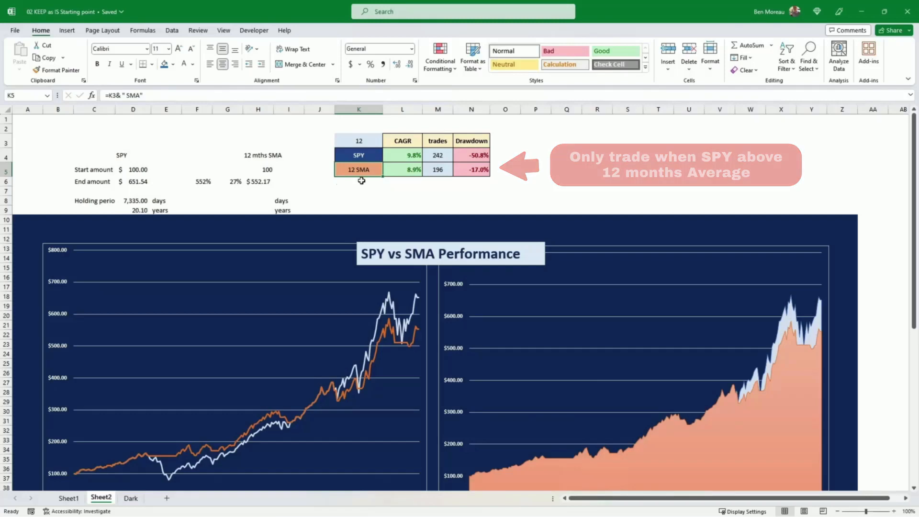
{"action": "left_click", "coordinate": [366, 140]}
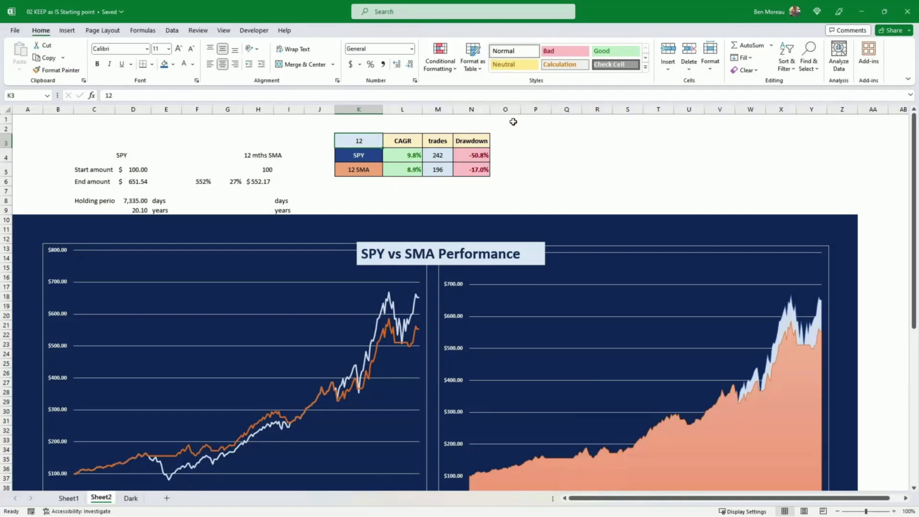
{"action": "type", "text": "6"}
{"action": "key", "text": "Return"}
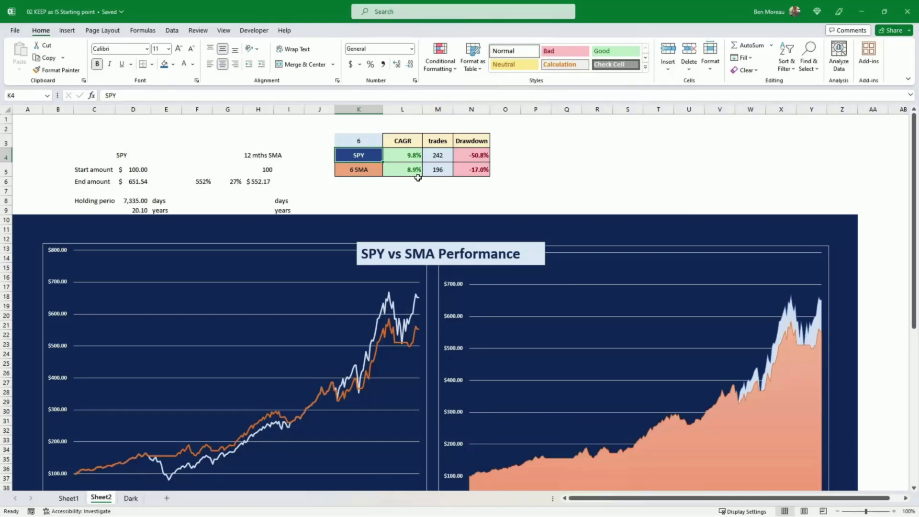
- Review the SMA row's CAGR, trades and drawdown cells in the summary table
{"action": "left_click", "coordinate": [406, 170]}
{"action": "left_click_drag", "start_coordinate": [405, 169], "coordinate": [466, 170]}
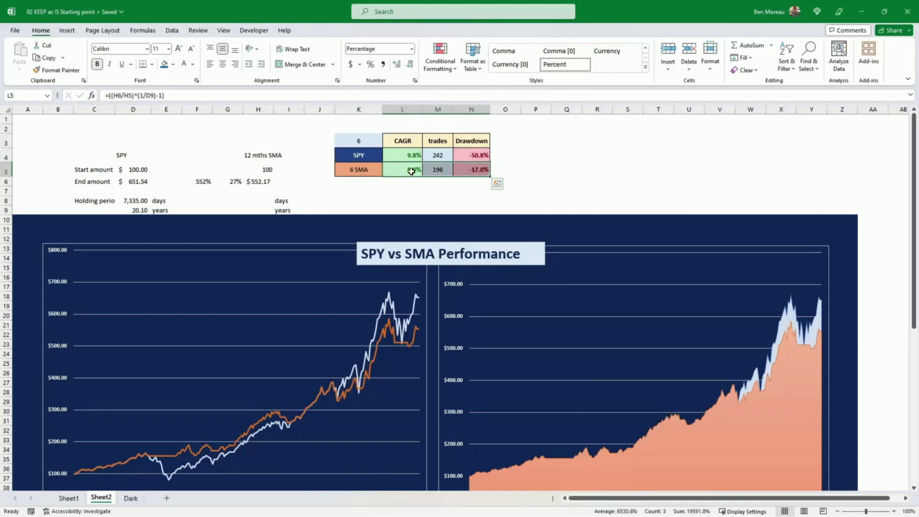
{"action": "left_click_drag", "start_coordinate": [408, 170], "coordinate": [466, 170]}
{"action": "left_click", "coordinate": [366, 172]}
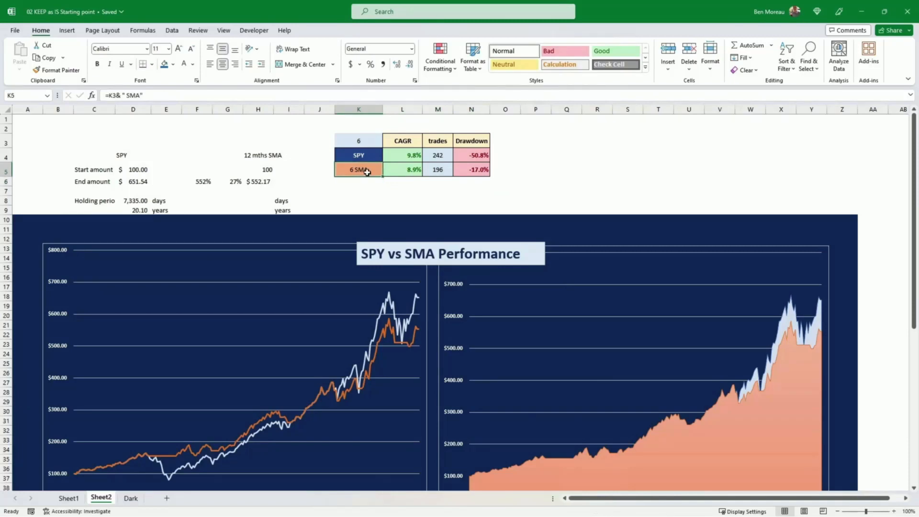
- Try shortening the averaging range of the L15 formula on Sheet1 to F9:F15, and stretch it back upward
{"action": "left_click", "coordinate": [70, 498]}
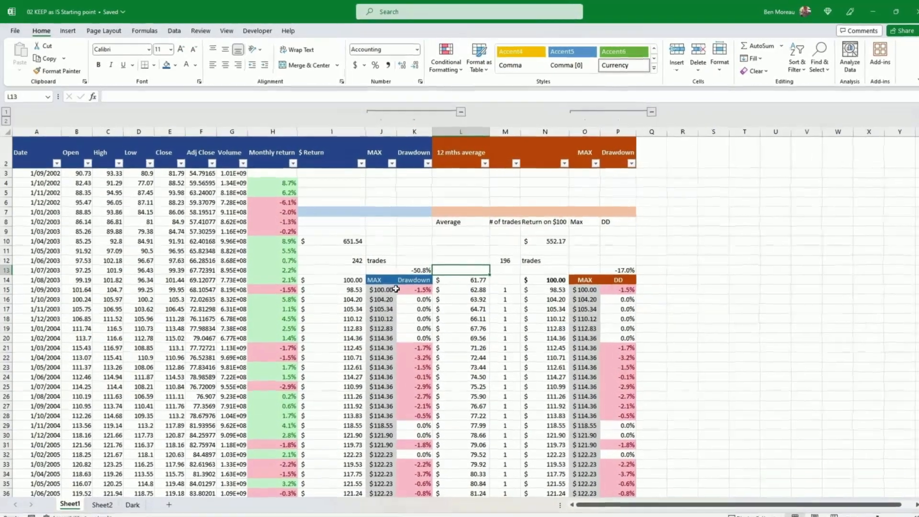
{"action": "double_click", "coordinate": [474, 290]}
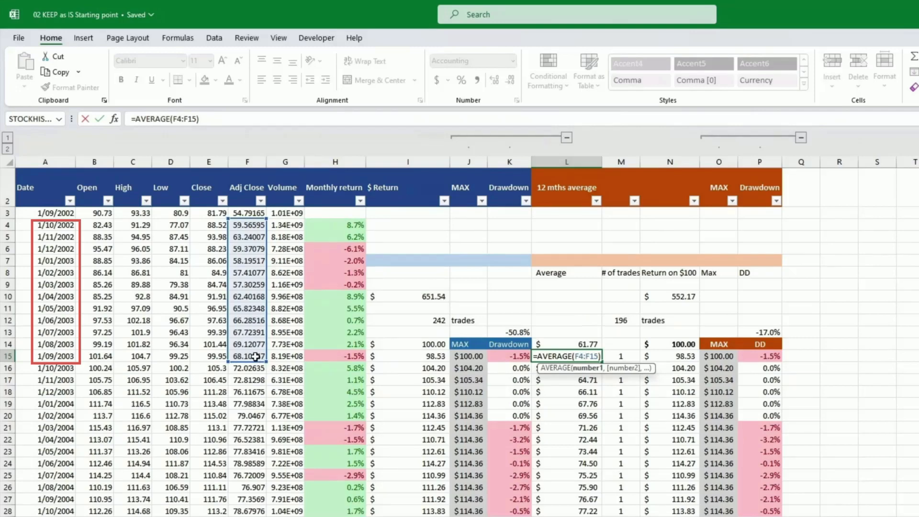
{"action": "left_click", "coordinate": [568, 355]}
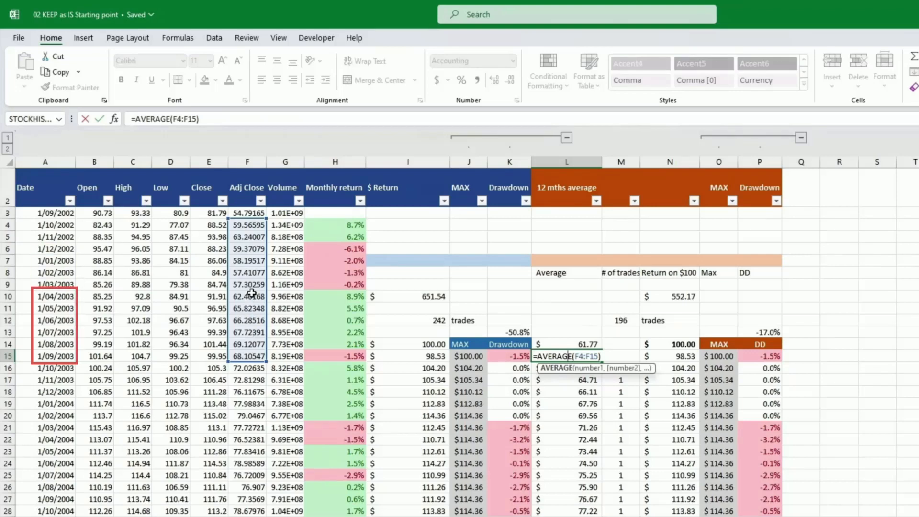
{"action": "left_click_drag", "start_coordinate": [266, 219], "coordinate": [259, 274]}
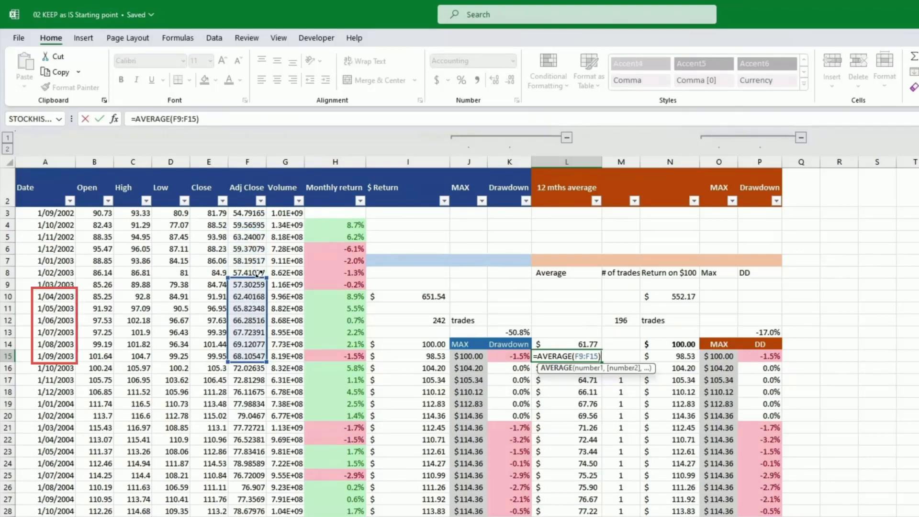
{"action": "left_click_drag", "start_coordinate": [258, 273], "coordinate": [277, 218]}
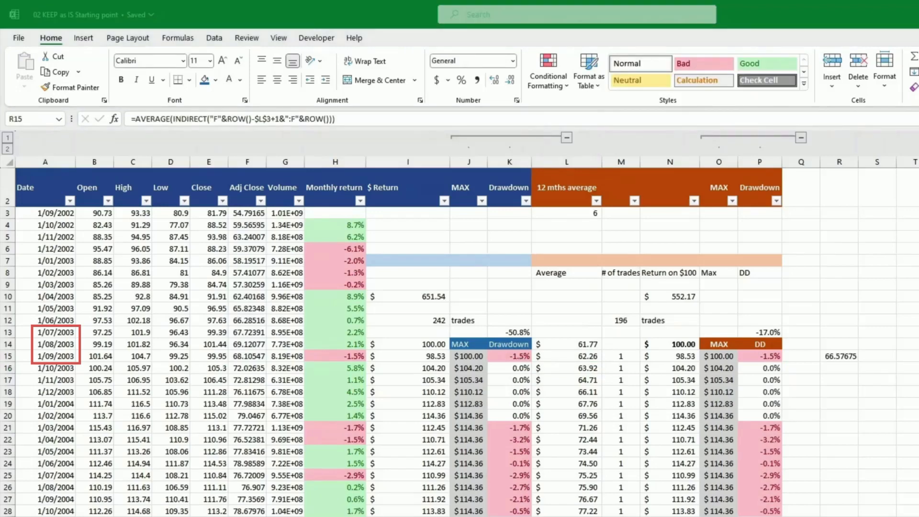
- Examine how the AVERAGE and INDIRECT formula in R15 builds its column F range from ROW() and the period in L3
{"action": "left_click", "coordinate": [854, 359]}
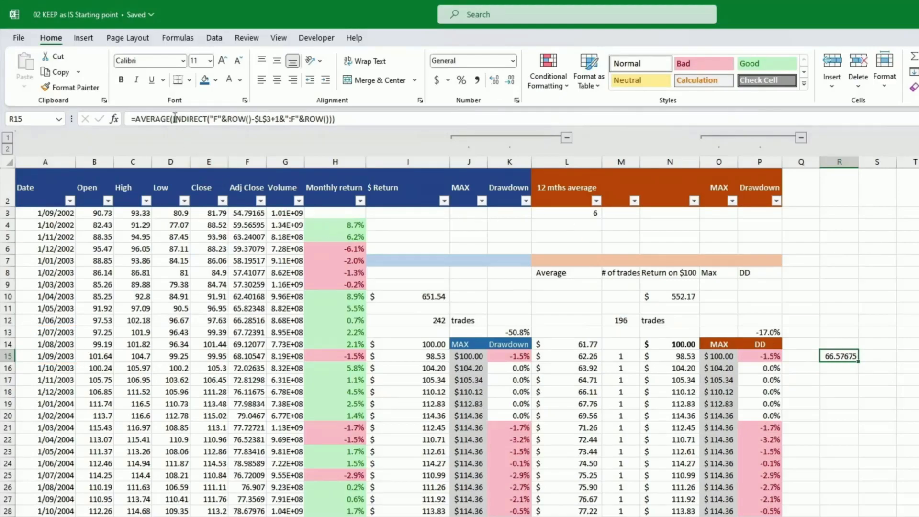
{"action": "left_click_drag", "start_coordinate": [174, 118], "coordinate": [327, 118]}
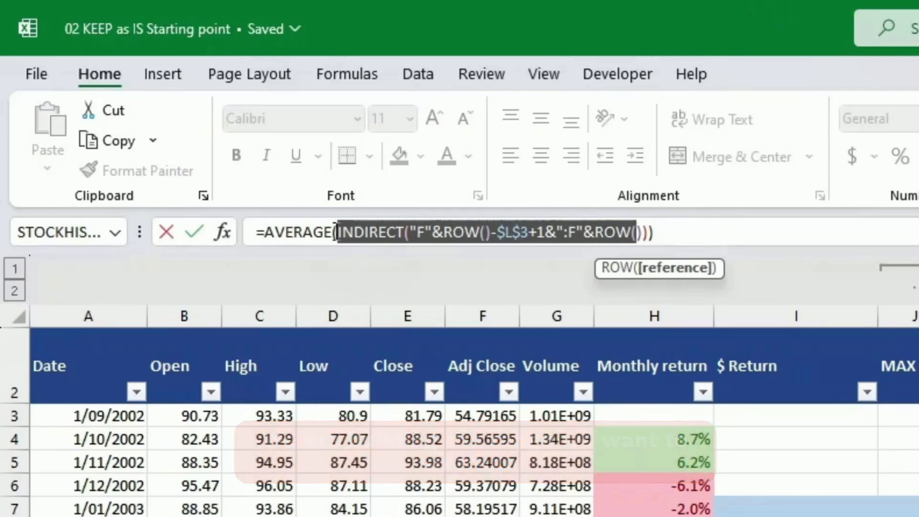
{"action": "left_click_drag", "start_coordinate": [335, 233], "coordinate": [404, 220]}
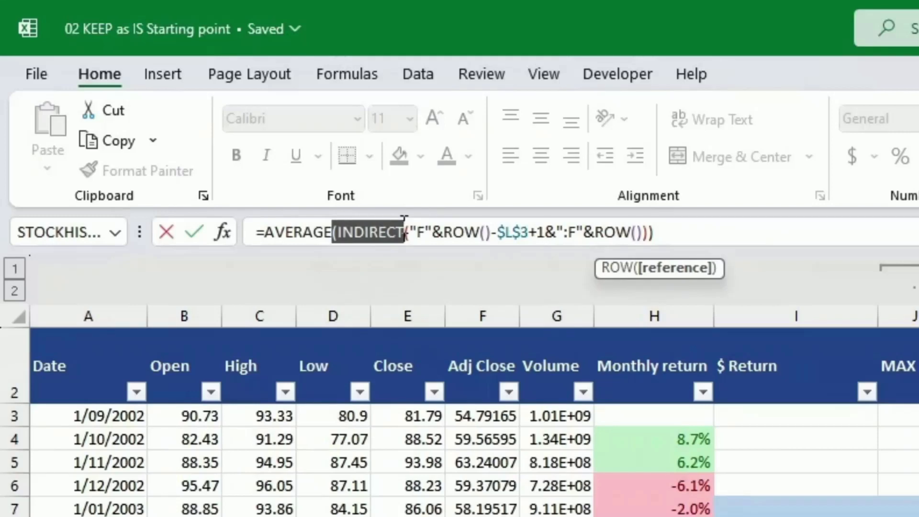
{"action": "left_click", "coordinate": [419, 232]}
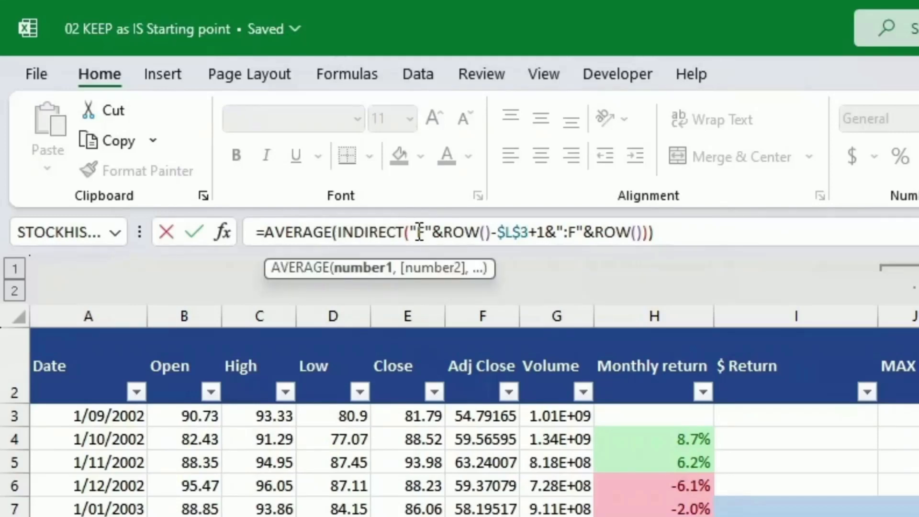
{"action": "left_click_drag", "start_coordinate": [419, 233], "coordinate": [425, 234]}
{"action": "left_click_drag", "start_coordinate": [426, 235], "coordinate": [539, 224]}
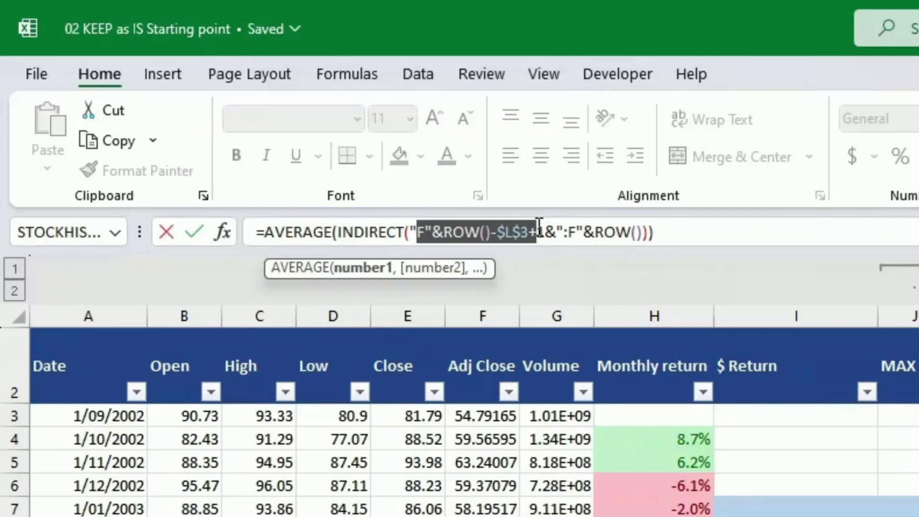
{"action": "left_click", "coordinate": [573, 235]}
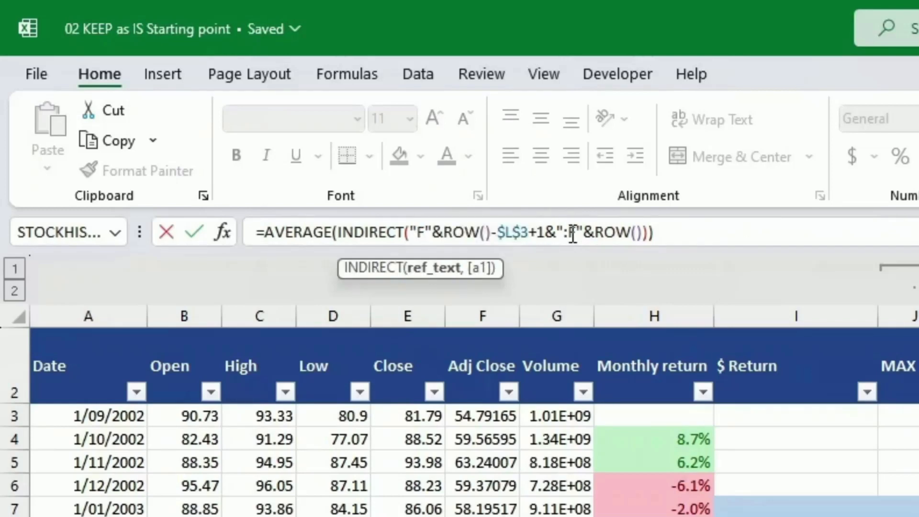
{"action": "left_click_drag", "start_coordinate": [573, 235], "coordinate": [630, 235]}
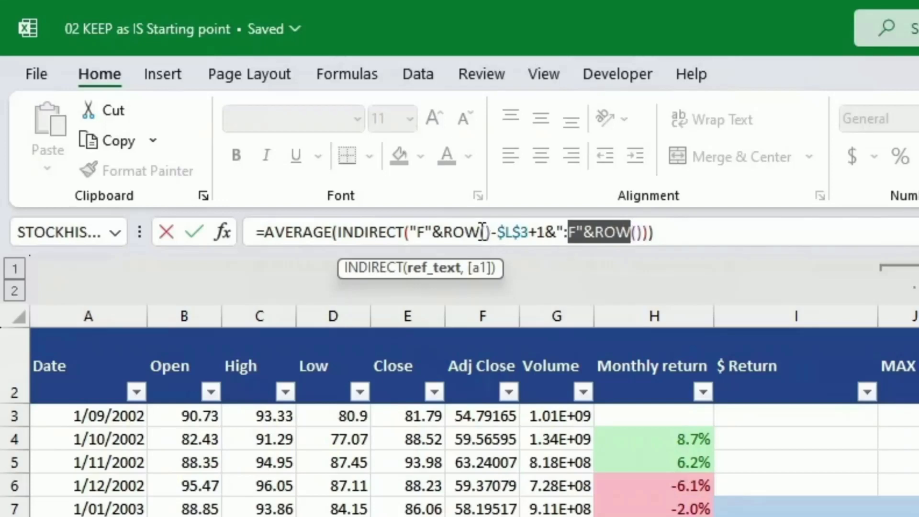
{"action": "left_click_drag", "start_coordinate": [480, 233], "coordinate": [444, 234]}
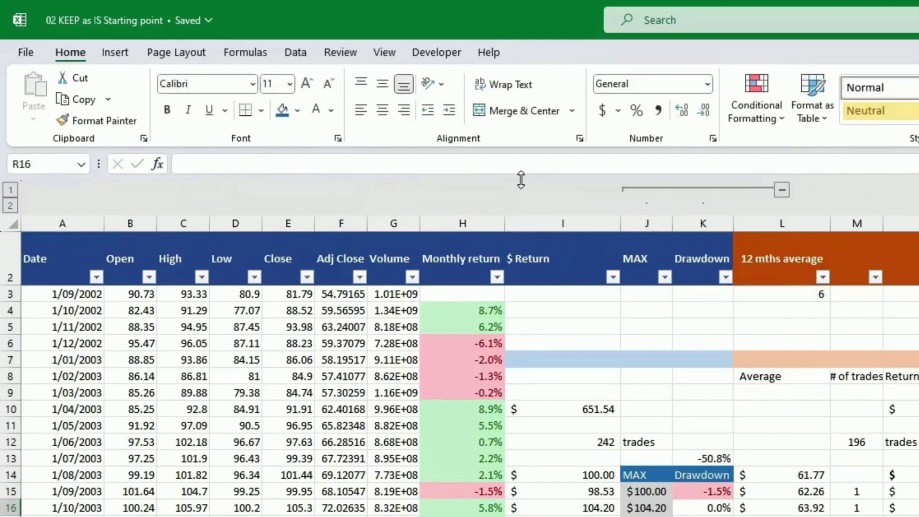
- Step through the R15 formula with Evaluate Formula until the INDIRECT range is resolved, and close the evaluation
{"action": "key", "text": "Up"}
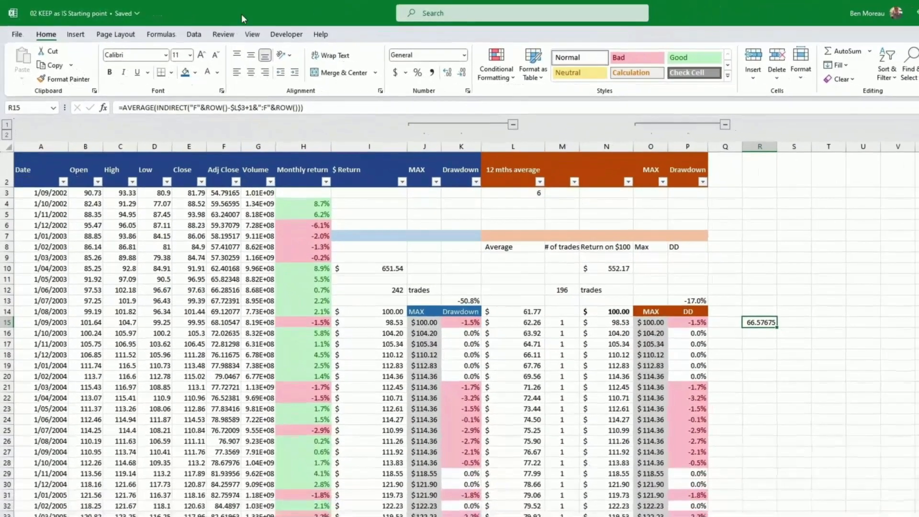
{"action": "left_click", "coordinate": [169, 36]}
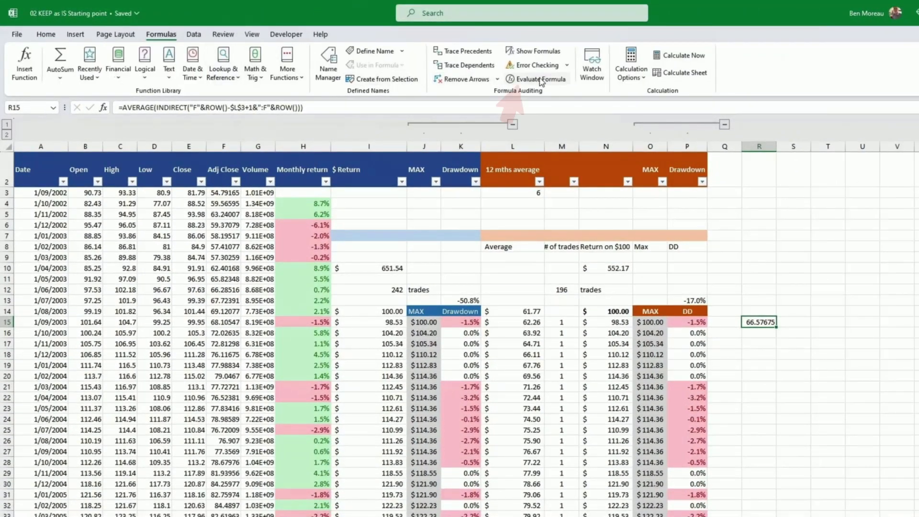
{"action": "left_click", "coordinate": [512, 79]}
{"action": "left_click", "coordinate": [748, 374]}
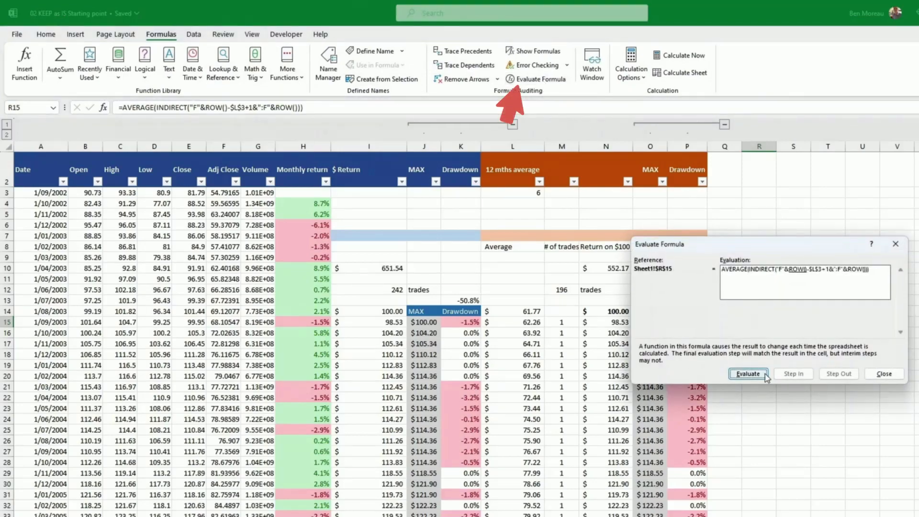
{"action": "left_click", "coordinate": [753, 375]}
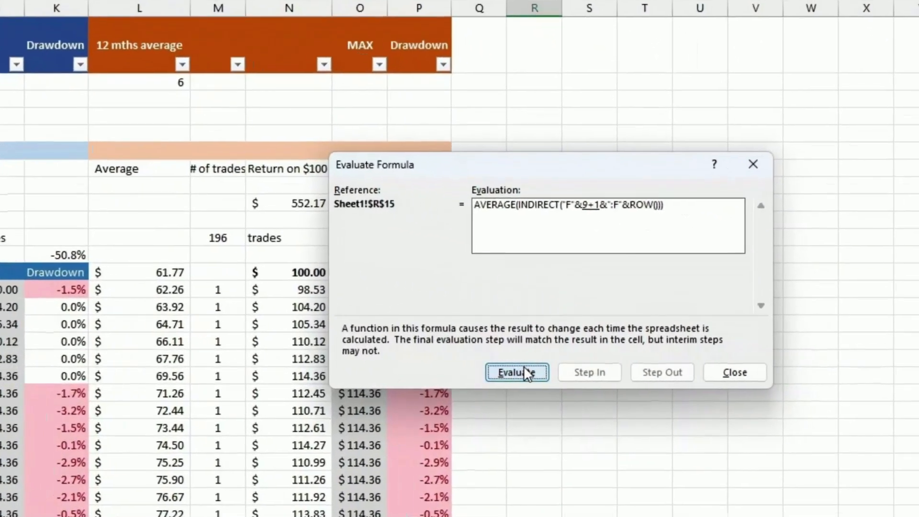
{"action": "left_click", "coordinate": [612, 373]}
{"action": "left_click", "coordinate": [516, 371]}
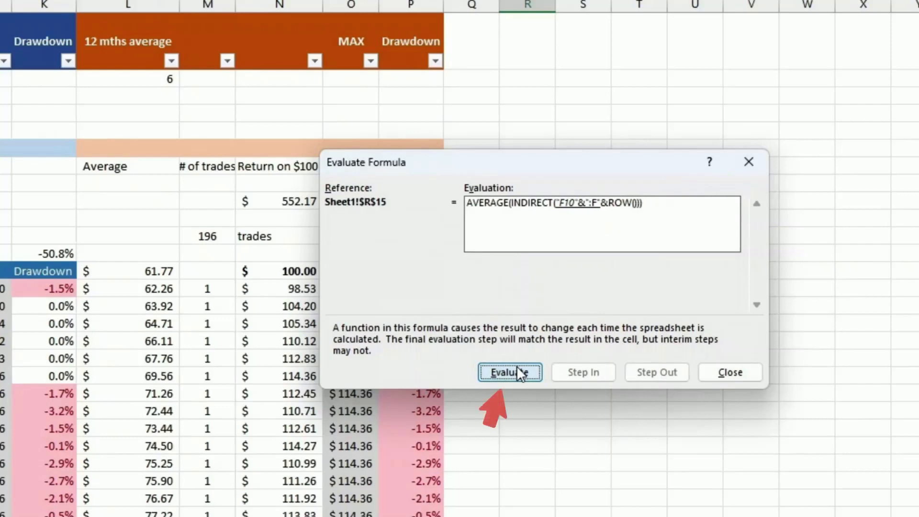
{"action": "left_click", "coordinate": [515, 371]}
{"action": "left_click", "coordinate": [516, 371]}
{"action": "left_click", "coordinate": [516, 367]}
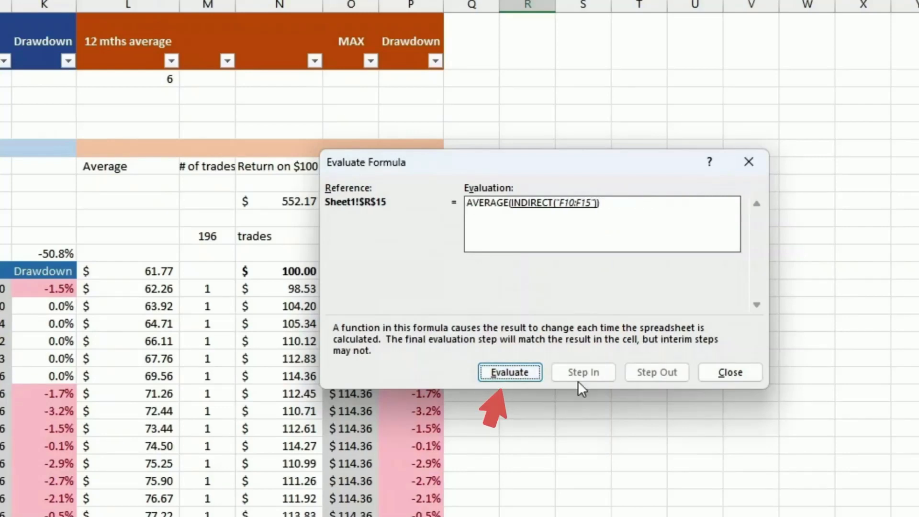
{"action": "left_click", "coordinate": [730, 374]}
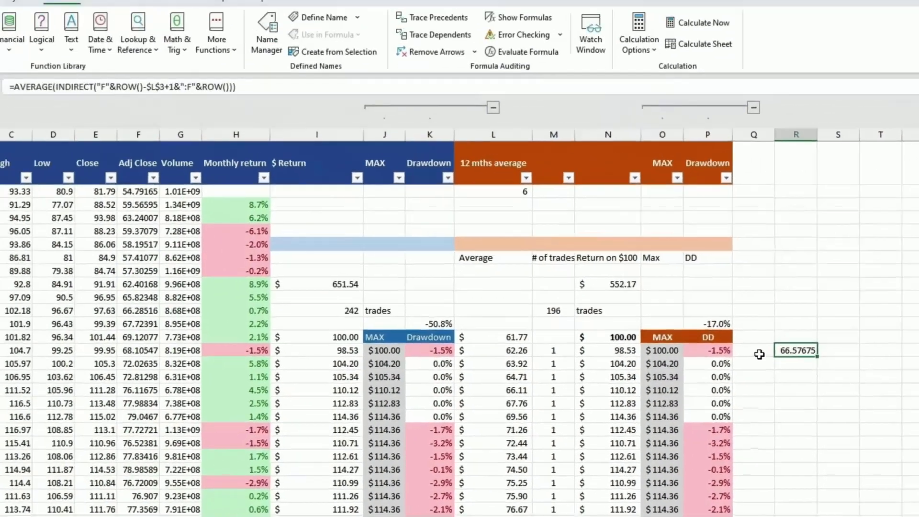
- Fill the R15 dynamic average formula down column R and copy it up into R14
{"action": "left_click_drag", "start_coordinate": [480, 293], "coordinate": [539, 293]}
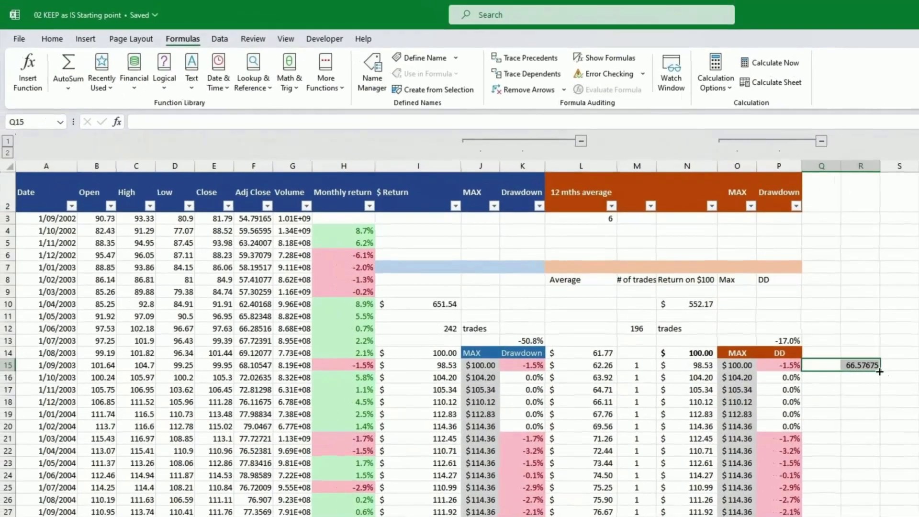
{"action": "double_click", "coordinate": [880, 372]}
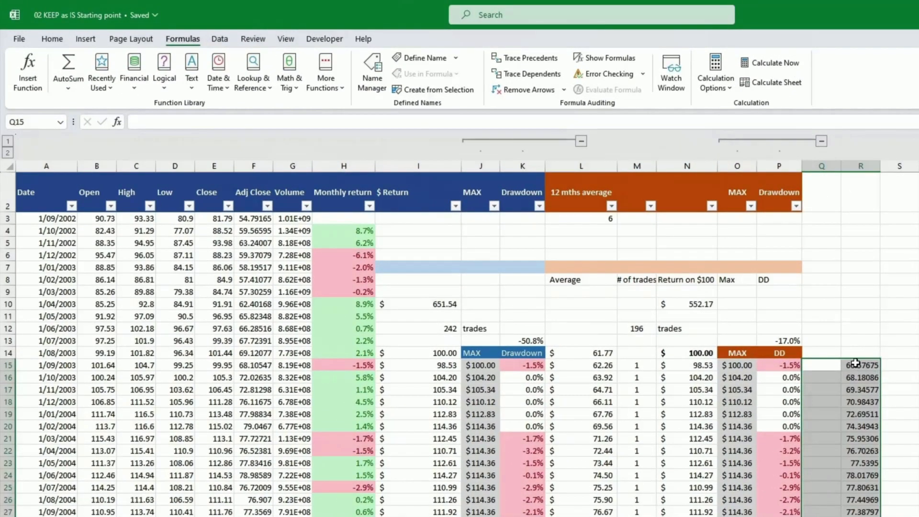
{"action": "left_click", "coordinate": [867, 367]}
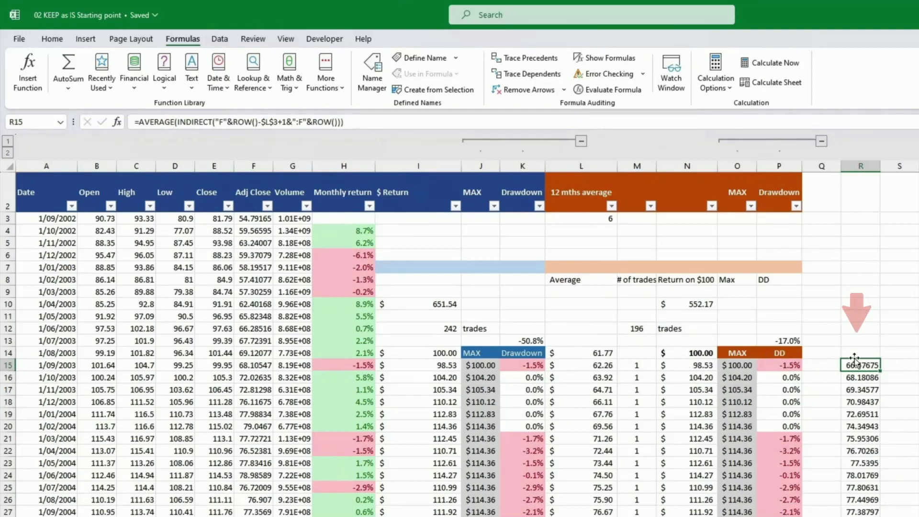
{"action": "left_click_drag", "start_coordinate": [858, 358], "coordinate": [857, 354], "text": "ctrl"}
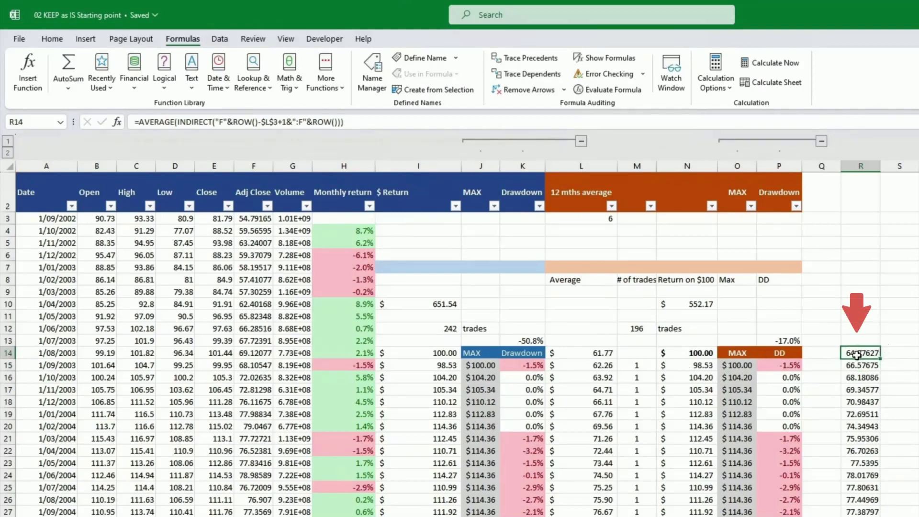
- Copy the dynamic average formula from R14 into L14 and fill it down the 12 mths average column
{"action": "key", "text": "ctrl+c"}
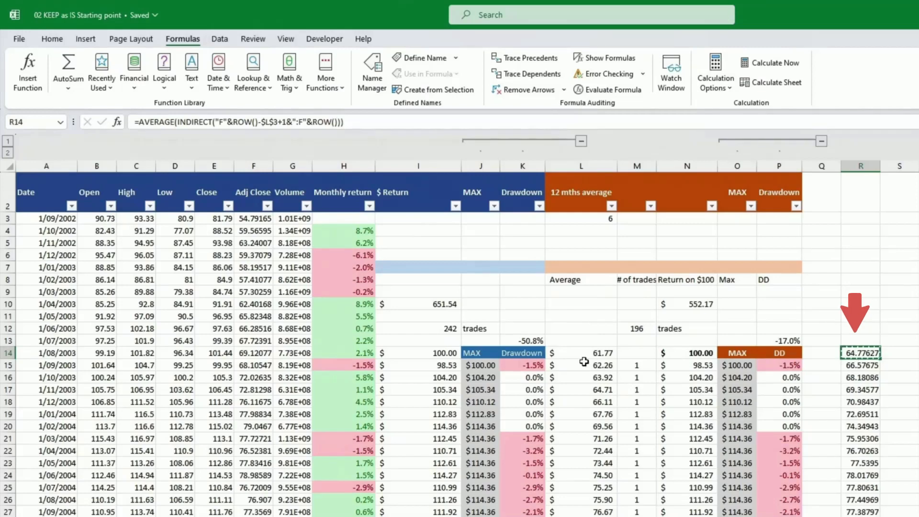
{"action": "left_click", "coordinate": [573, 352]}
{"action": "key", "text": "ctrl+v"}
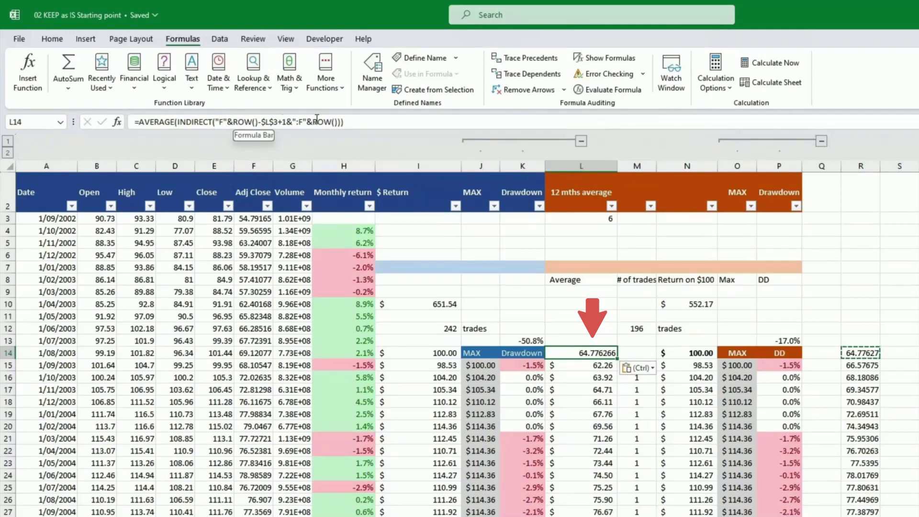
{"action": "double_click", "coordinate": [617, 356]}
- Format the moving averages from L14 down column L as numbers with two decimal places
{"action": "left_click", "coordinate": [584, 350]}
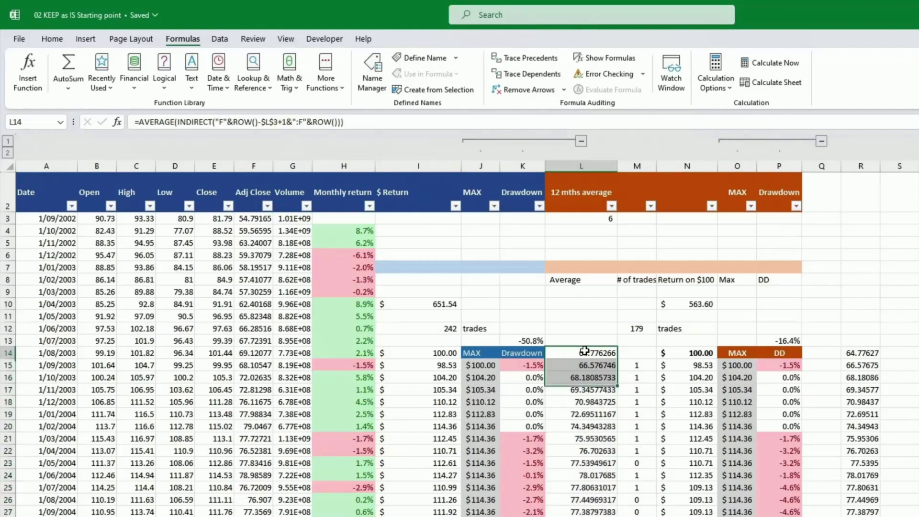
{"action": "key", "text": "ctrl+shift+Down"}
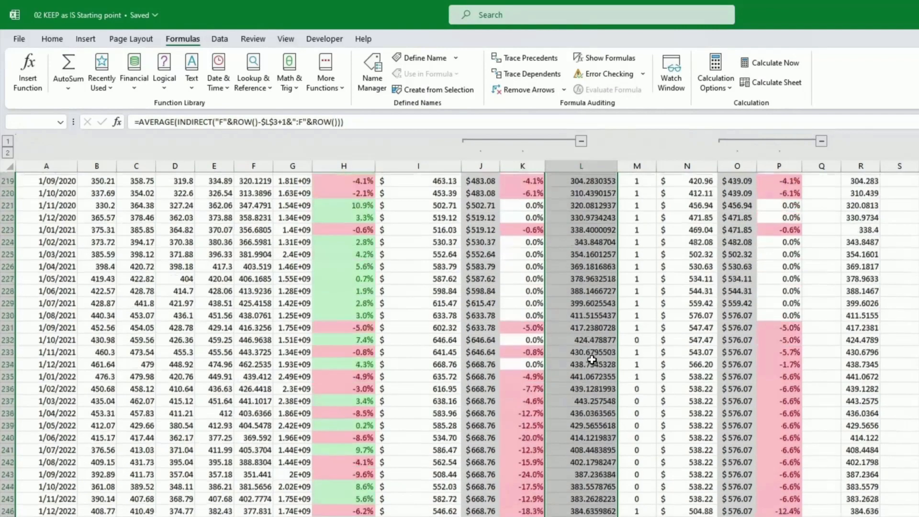
{"action": "left_click", "coordinate": [52, 39]}
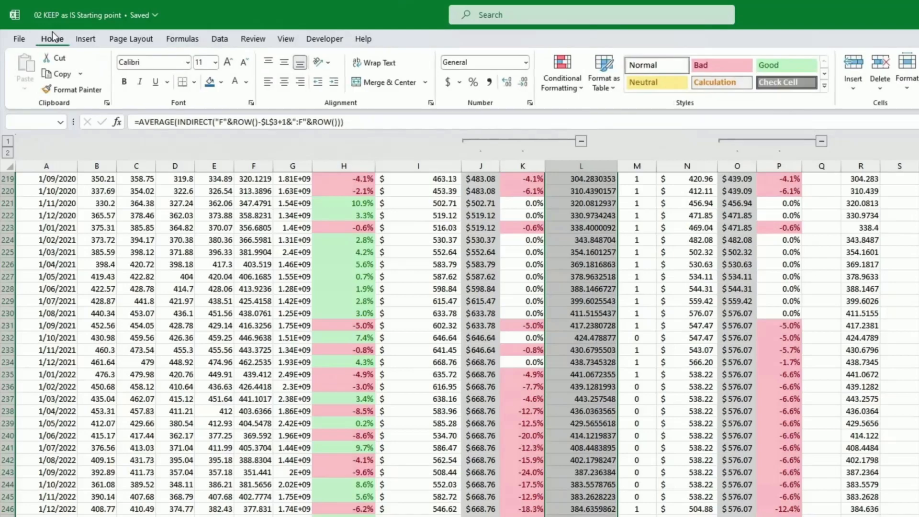
{"action": "left_click", "coordinate": [524, 82]}
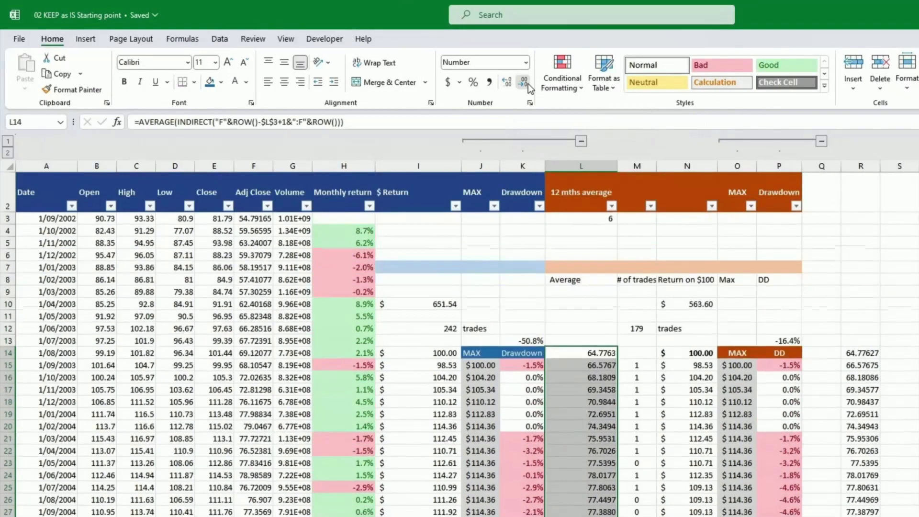
{"action": "left_click", "coordinate": [528, 84]}
{"action": "left_click", "coordinate": [527, 84]}
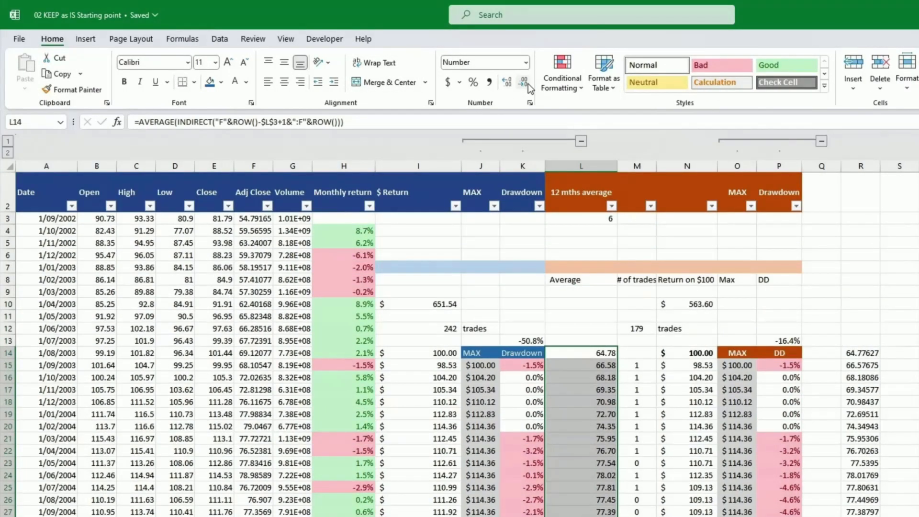
{"action": "left_click", "coordinate": [606, 366]}
{"action": "left_click", "coordinate": [622, 369]}
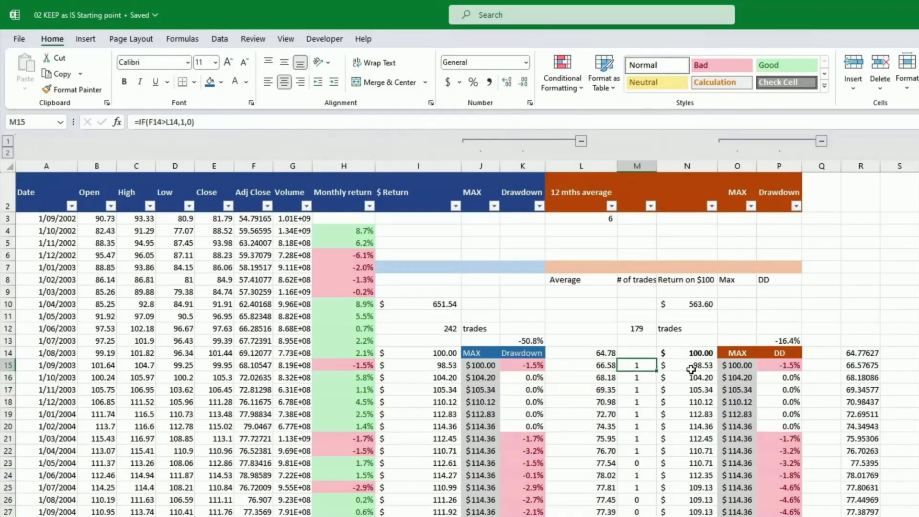
- Clear the helper averages in column R from R13 down to the end of the data
{"action": "left_click", "coordinate": [864, 340]}
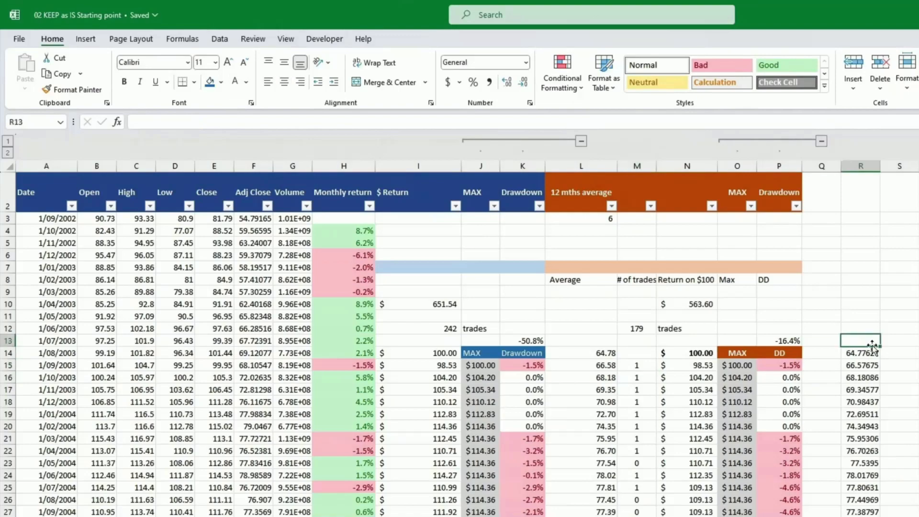
{"action": "key", "text": "ctrl+shift+Down"}
{"action": "key", "text": "ctrl+shift+Down"}
{"action": "key", "text": "ctrl+shift+Down"}
{"action": "key", "text": "Delete"}
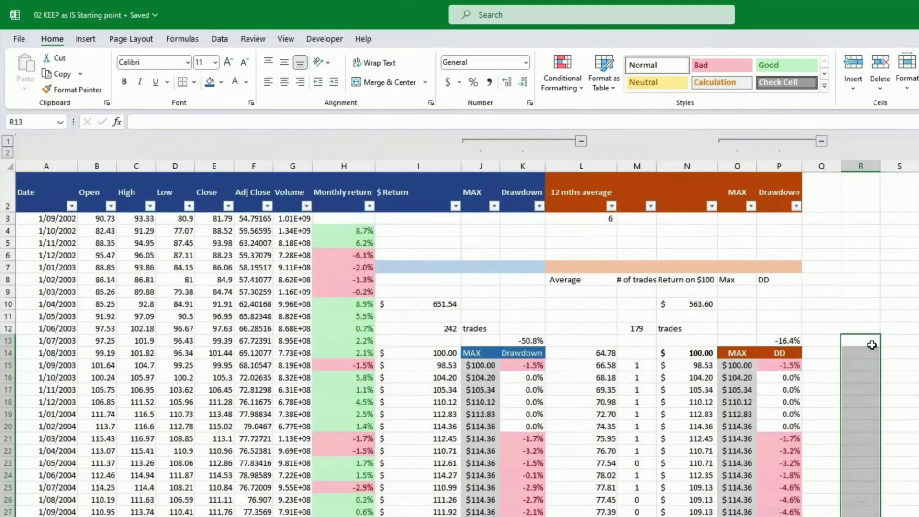
- Make the L2 header dynamic with the formula =L3&" mths average"
{"action": "left_click", "coordinate": [573, 353]}
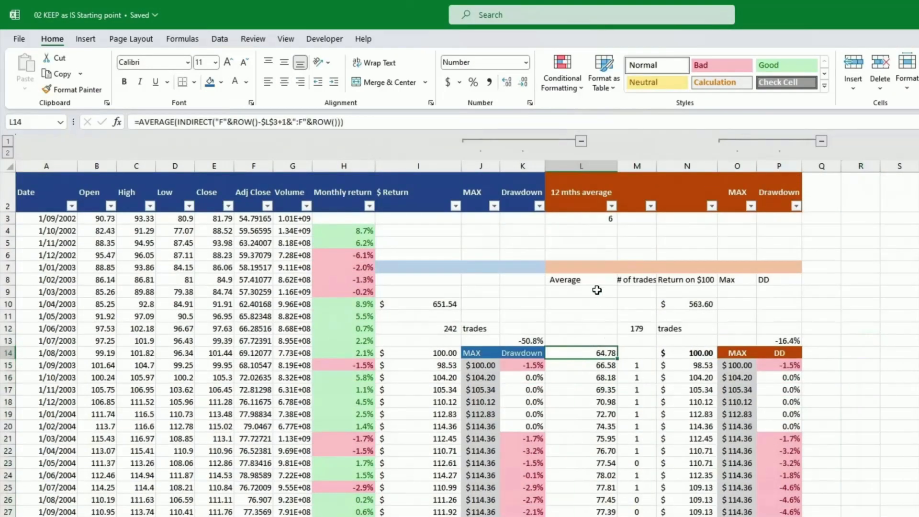
{"action": "left_click", "coordinate": [579, 191]}
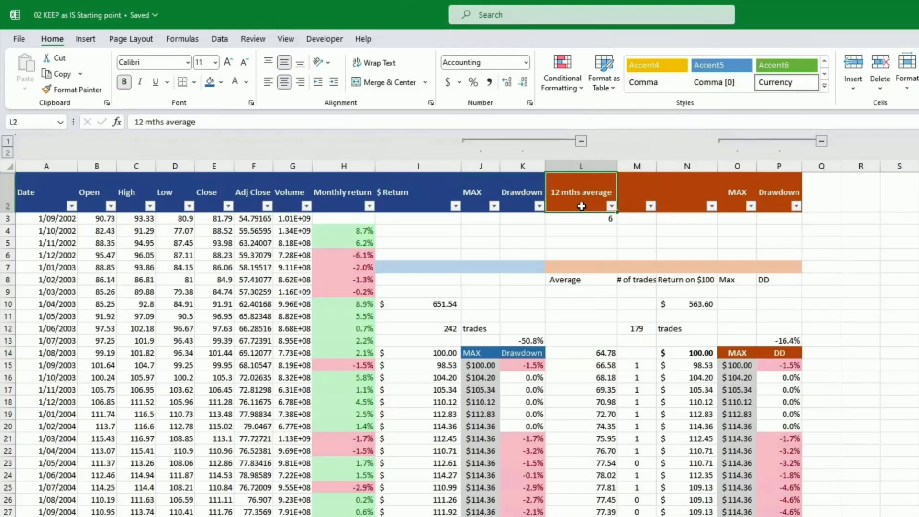
{"action": "left_click", "coordinate": [580, 217]}
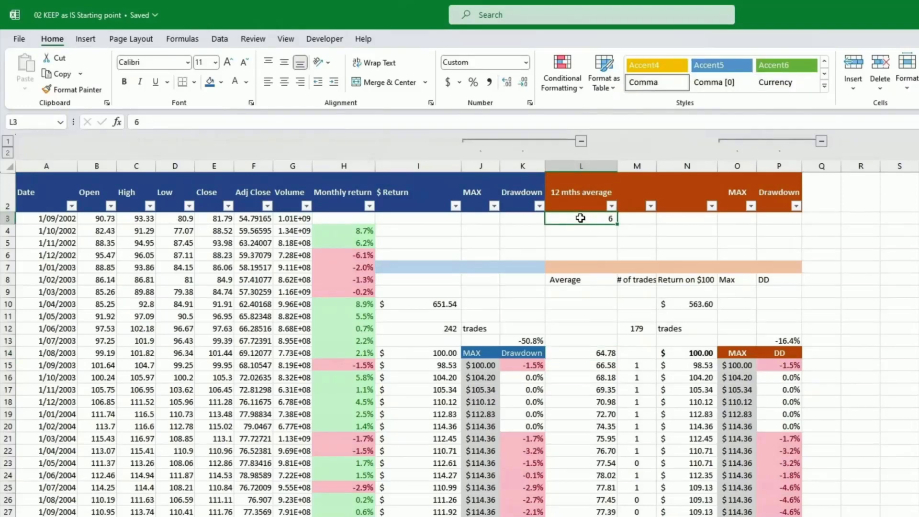
{"action": "left_click", "coordinate": [584, 200]}
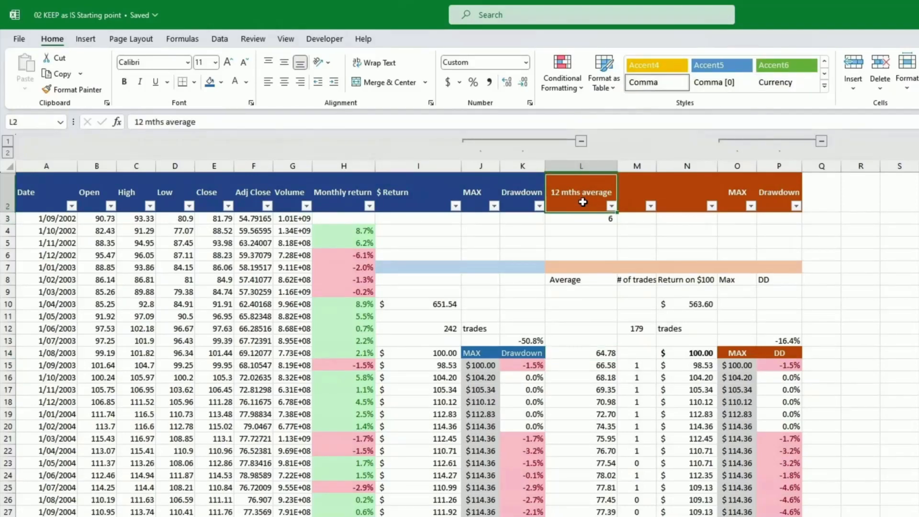
{"action": "left_click", "coordinate": [133, 122]}
{"action": "type", "text": "="}
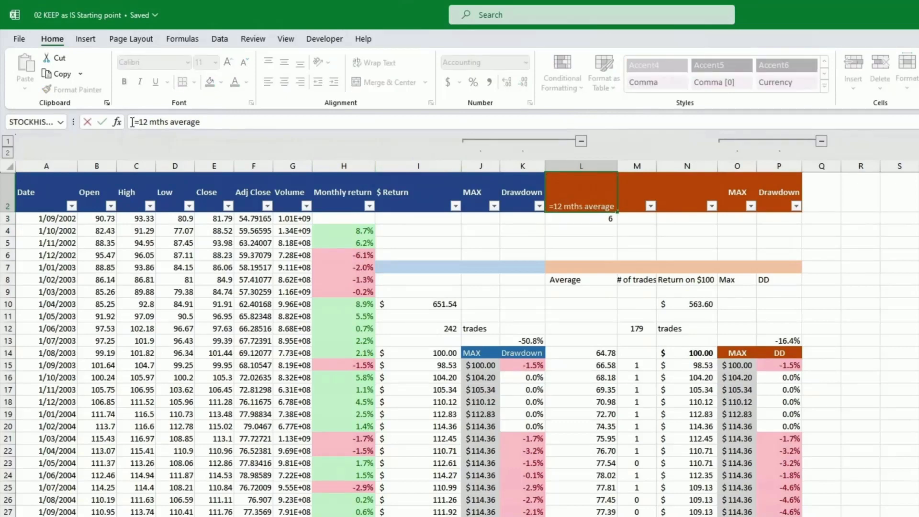
{"action": "left_click", "coordinate": [609, 220]}
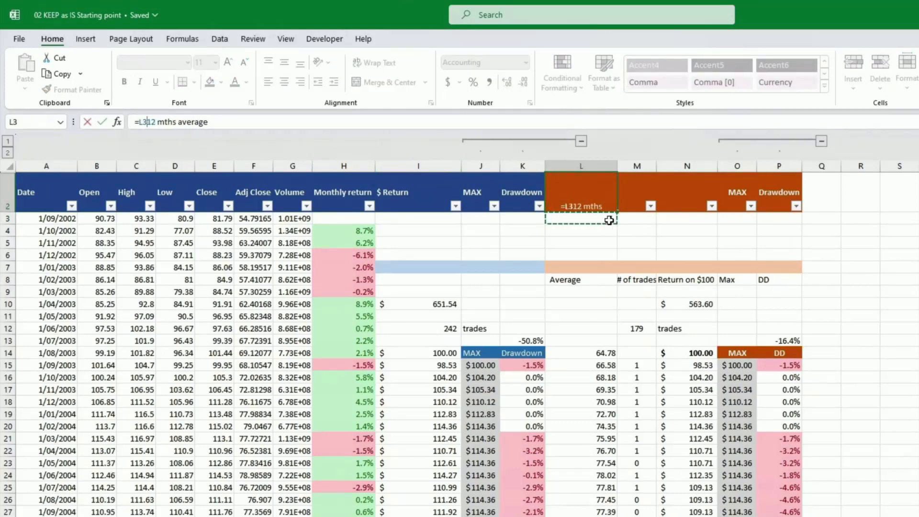
{"action": "type", "text": "&\""}
{"action": "key", "text": "Delete"}
{"action": "key", "text": "Delete"}
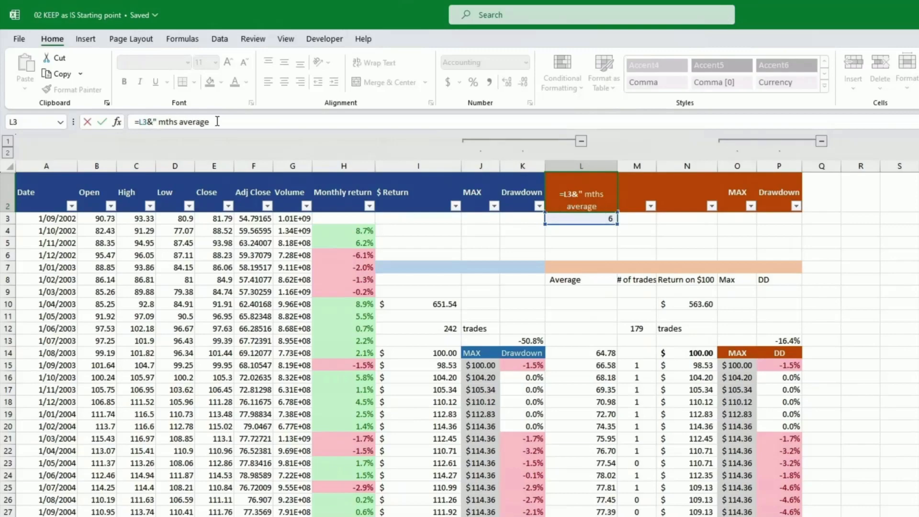
{"action": "type", "text": "\""}
{"action": "key", "text": "ctrl+Return"}
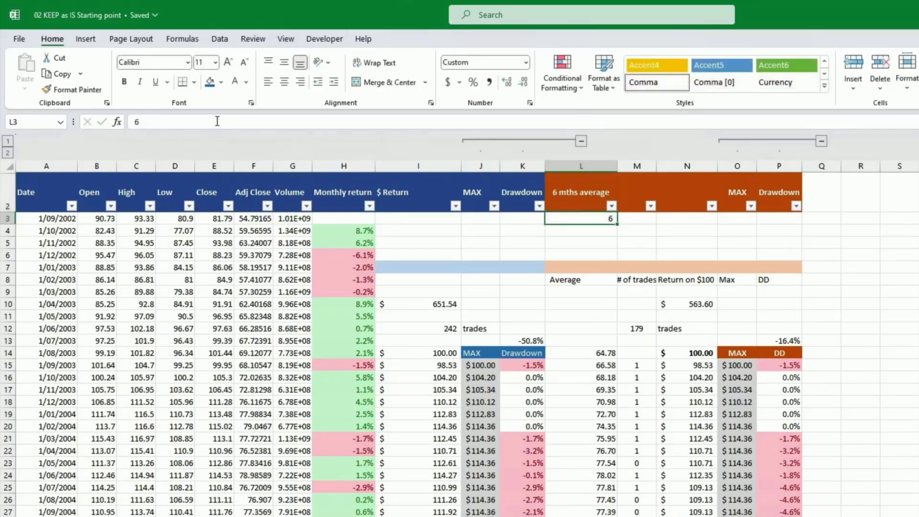
- Check the period cell K3 on Sheet2, and give L3 on Sheet1 a blue fill and white font
{"action": "key", "text": "ctrl+Page_Up"}
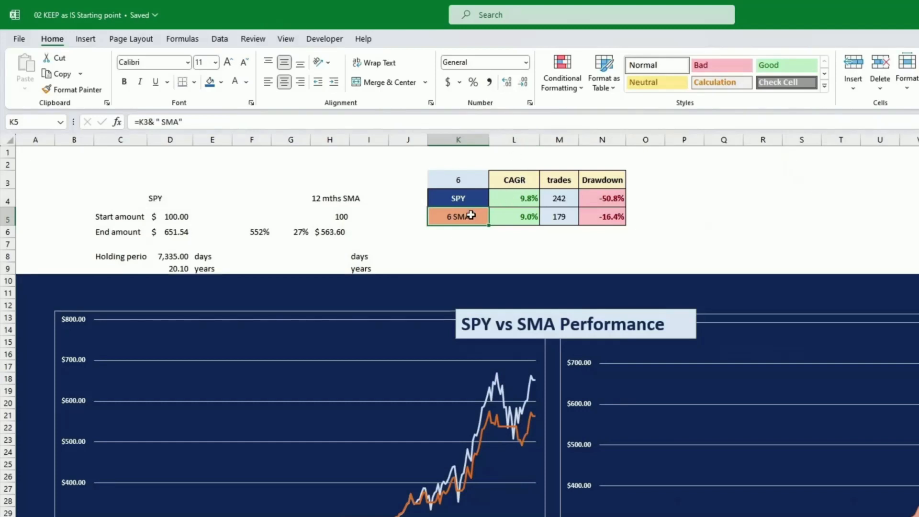
{"action": "left_click", "coordinate": [470, 180]}
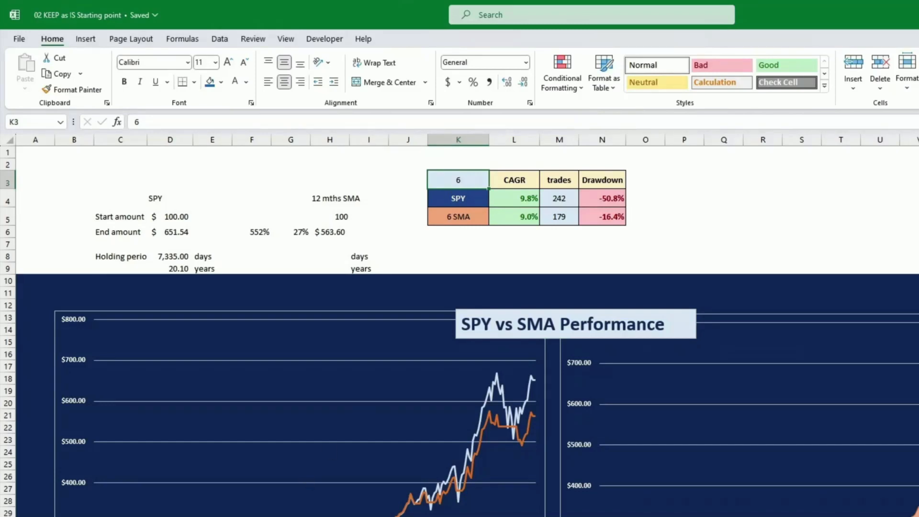
{"action": "left_click", "coordinate": [292, 515]}
{"action": "left_click", "coordinate": [585, 221]}
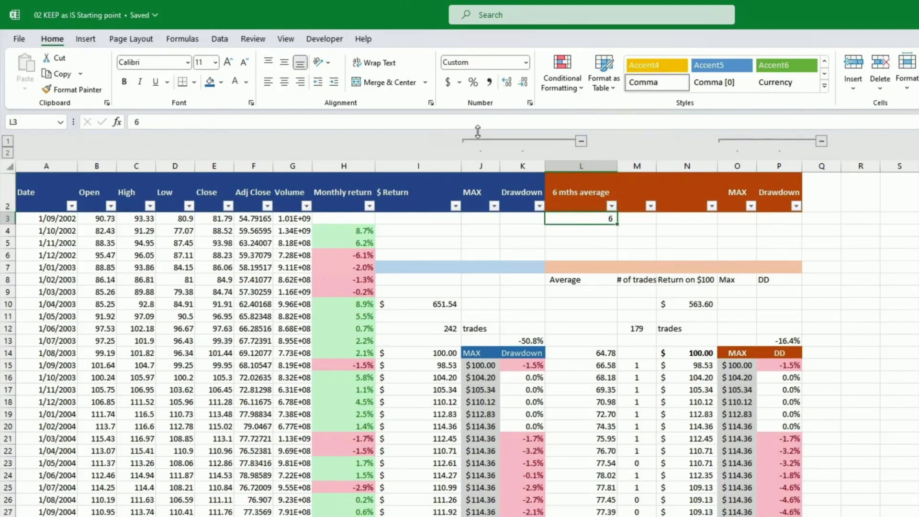
{"action": "left_click", "coordinate": [209, 82]}
{"action": "left_click", "coordinate": [234, 81]}
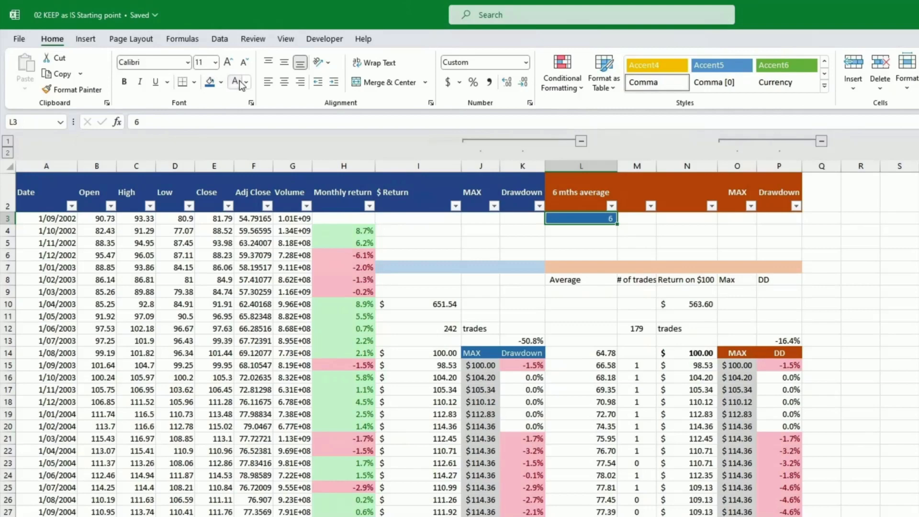
- Link L3 on Sheet1 to the period cell with =Sheet2!K3, and return to Sheet2
{"action": "type", "text": "="}
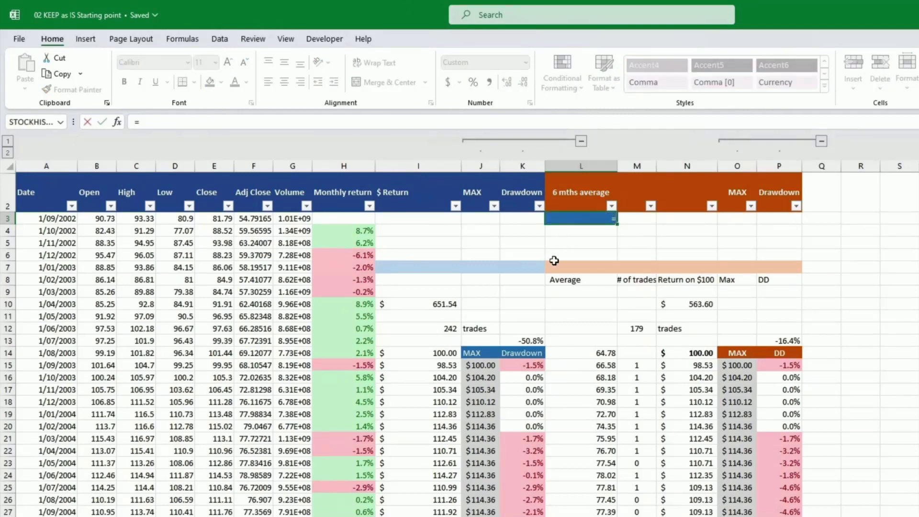
{"action": "left_click", "coordinate": [191, 516]}
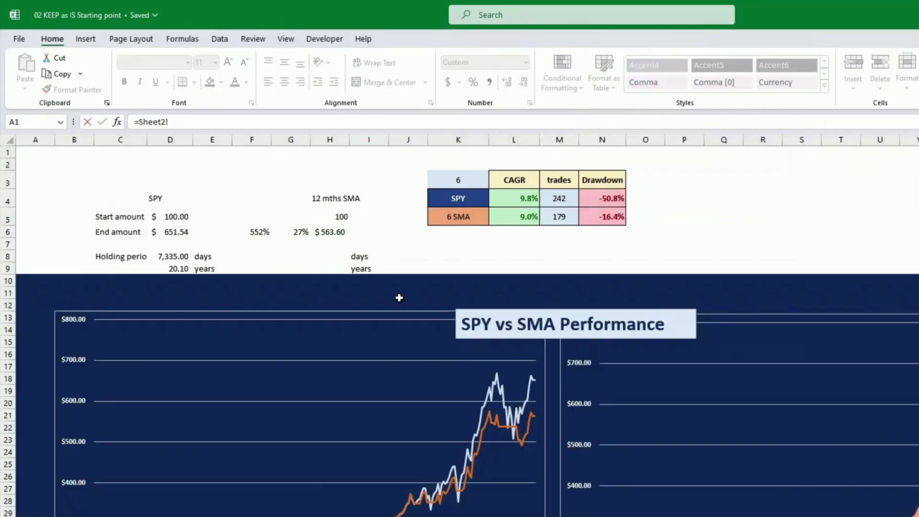
{"action": "left_click", "coordinate": [462, 179]}
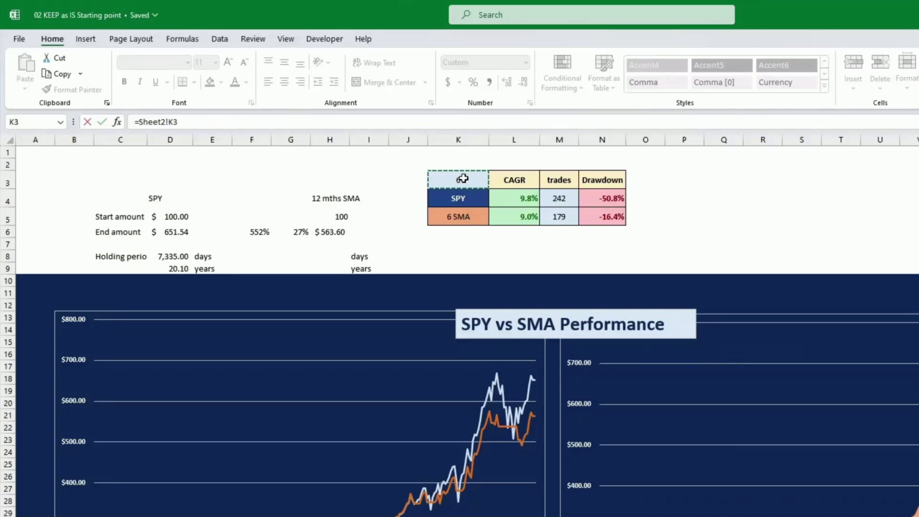
{"action": "key", "text": "Return"}
{"action": "key", "text": "ctrl+Page_Down"}
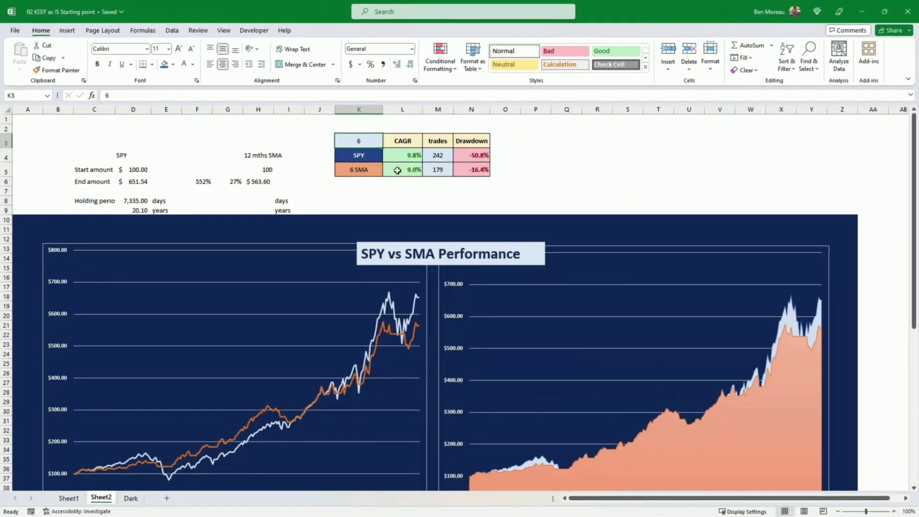
- Look over the SMA results in L5:N5 and set the moving-average period in K3 to 12
{"action": "left_click_drag", "start_coordinate": [400, 170], "coordinate": [466, 166]}
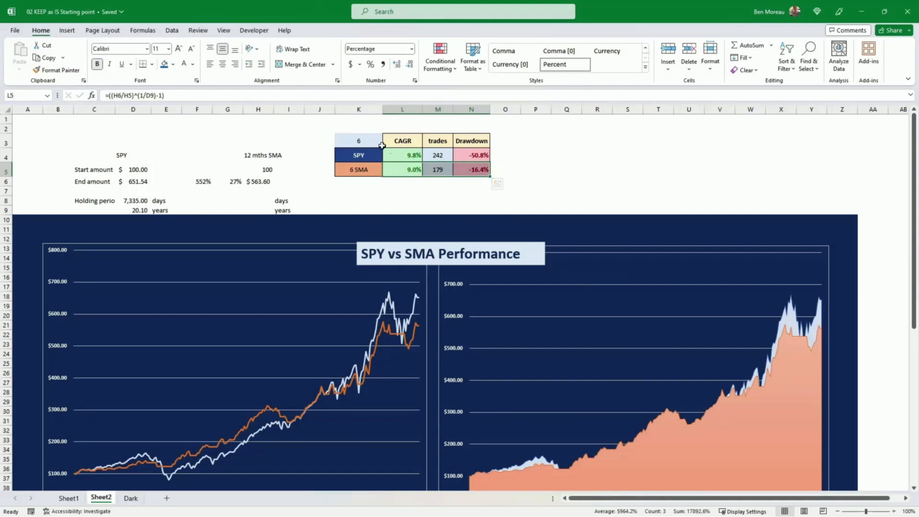
{"action": "left_click", "coordinate": [372, 141]}
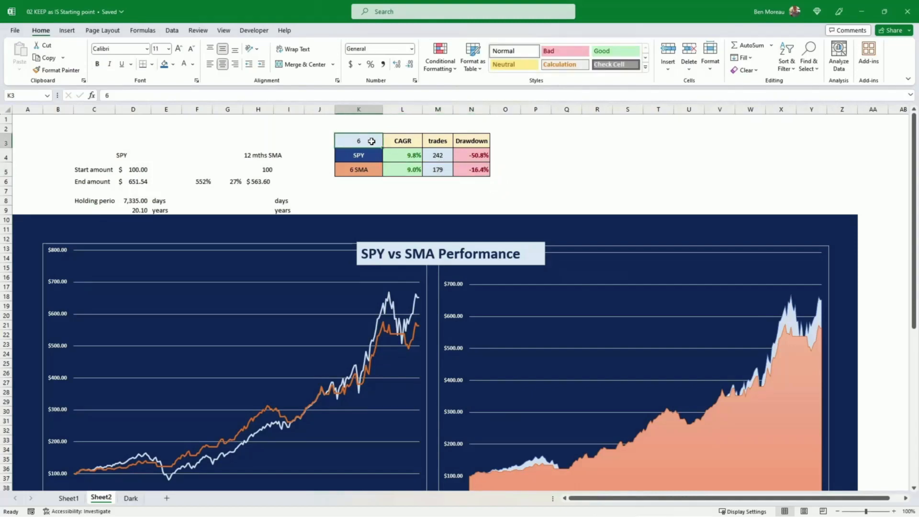
{"action": "type", "text": "12"}
{"action": "key", "text": "Return"}
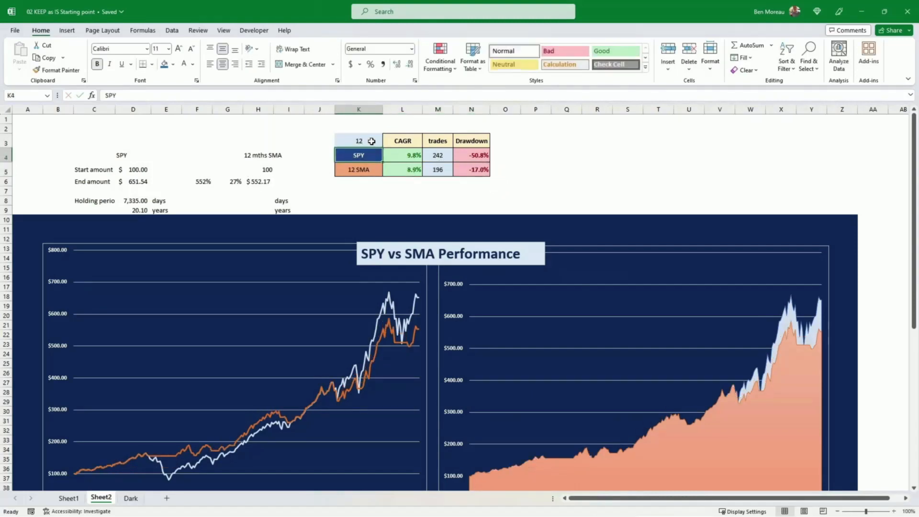
- Test shorter moving-average periods in K3 on Sheet2, entering 3 and then 2 months
{"action": "left_click", "coordinate": [371, 141]}
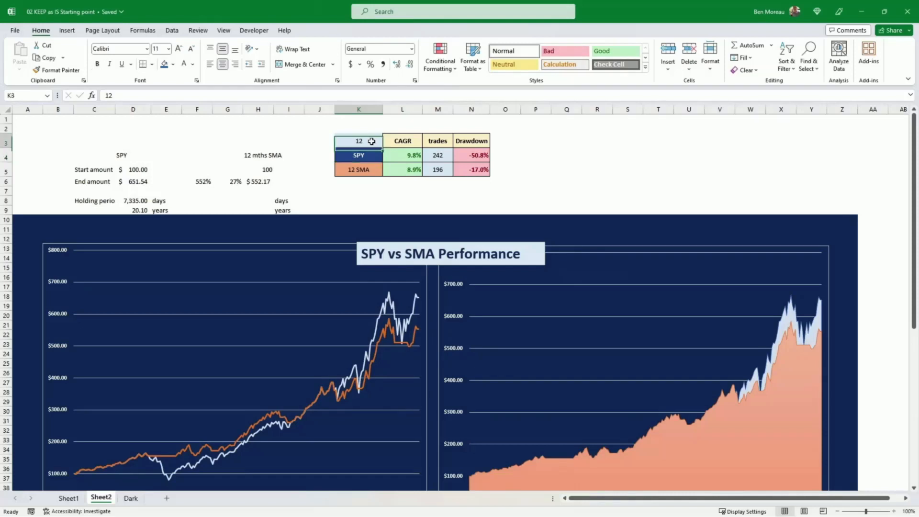
{"action": "type", "text": "3"}
{"action": "key", "text": "Return"}
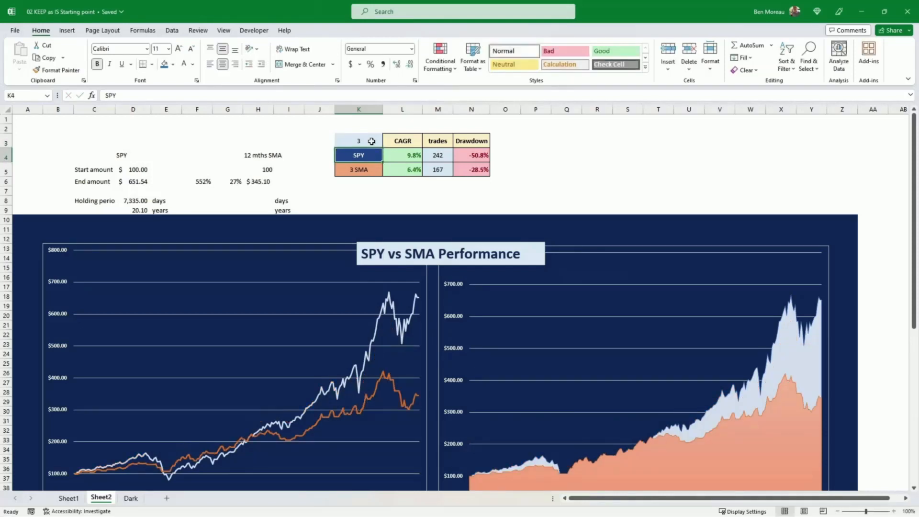
{"action": "left_click", "coordinate": [366, 140]}
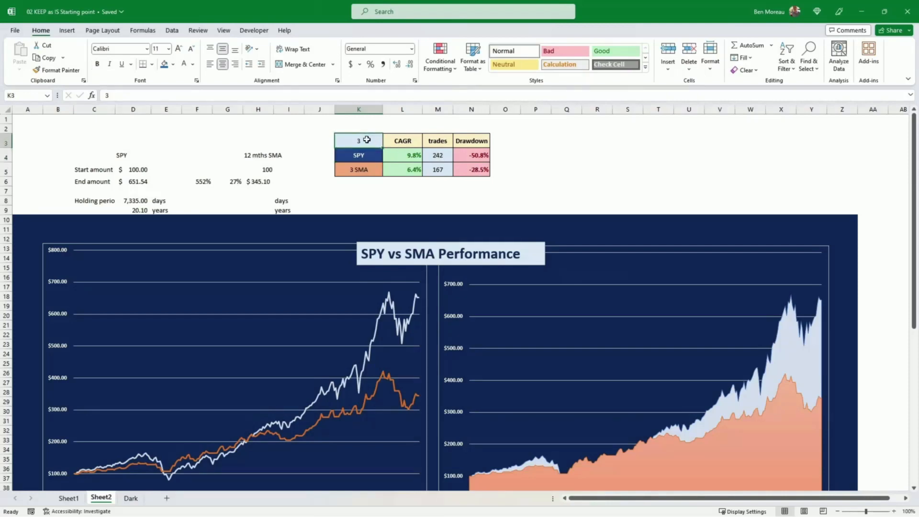
{"action": "type", "text": "2"}
{"action": "key", "text": "Return"}
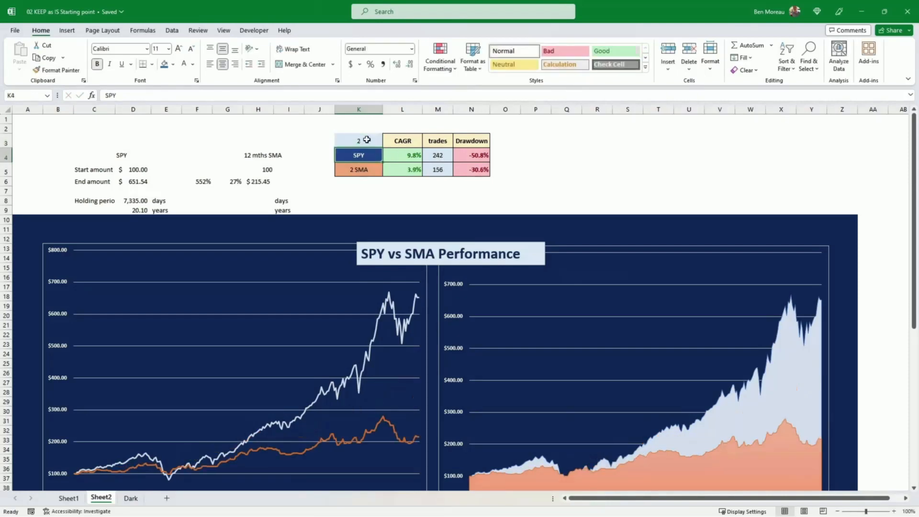
- Set the moving-average period in K3 on Sheet2 back to 12
{"action": "left_click", "coordinate": [367, 139]}
{"action": "type", "text": "12"}
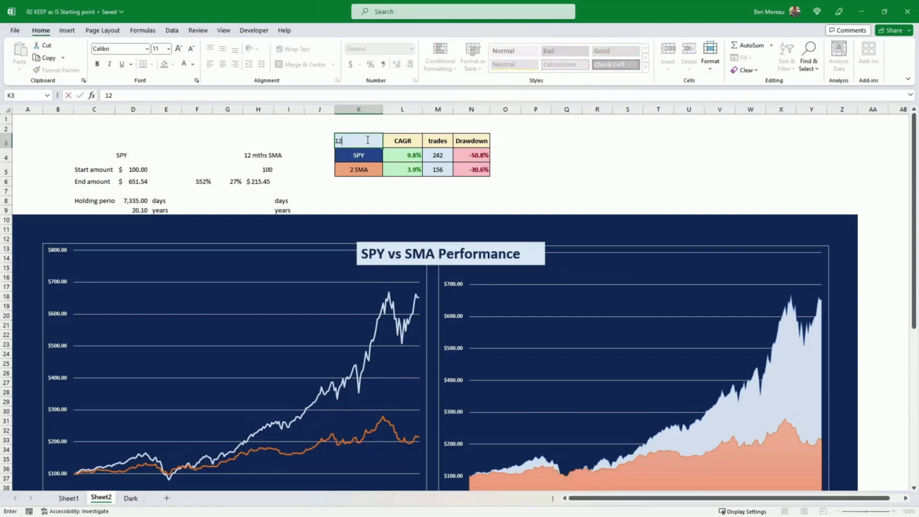
{"action": "key", "text": "Return"}
- Examine the dynamic average formula in L14 on Sheet1, and return to the performance charts on Sheet2
{"action": "key", "text": "ctrl+Page_Up"}
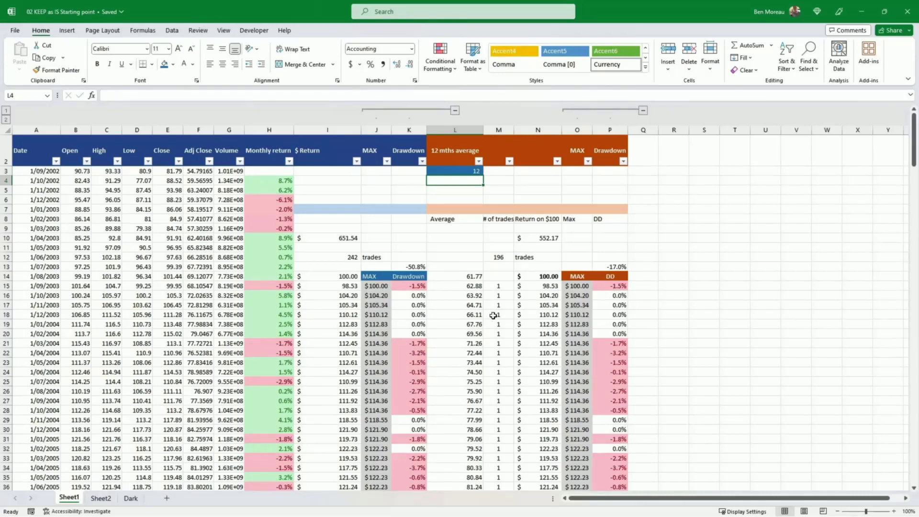
{"action": "left_click", "coordinate": [474, 276]}
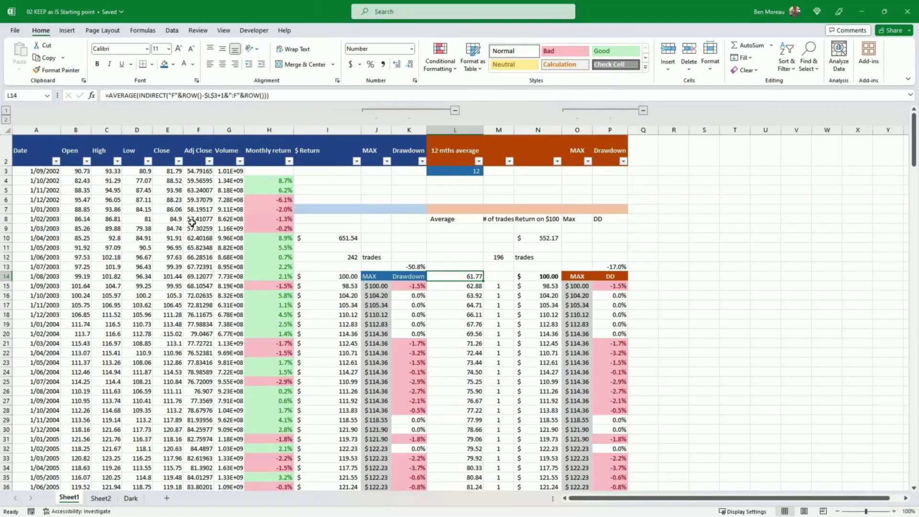
{"action": "left_click", "coordinate": [97, 499]}
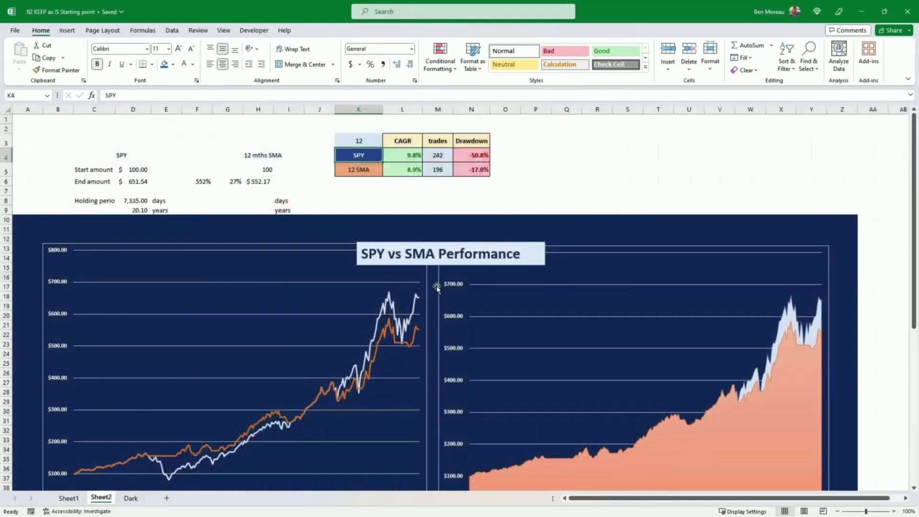
{"action": "left_click", "coordinate": [379, 199]}
{"action": "left_click", "coordinate": [370, 143]}
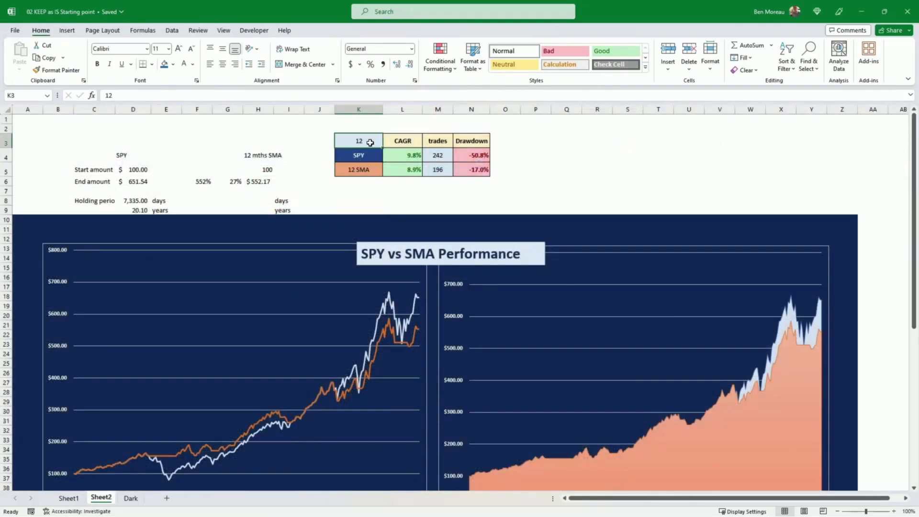
{"action": "left_click", "coordinate": [372, 170]}
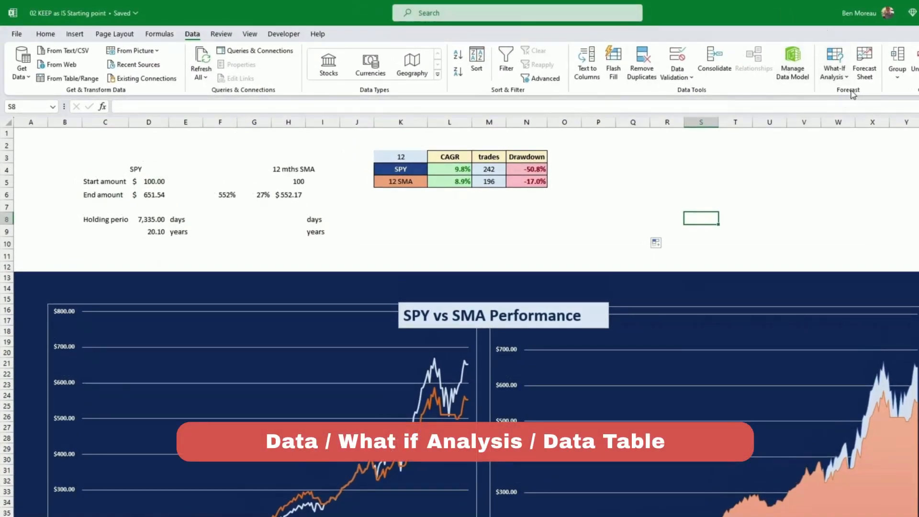
{"action": "left_click", "coordinate": [843, 76]}
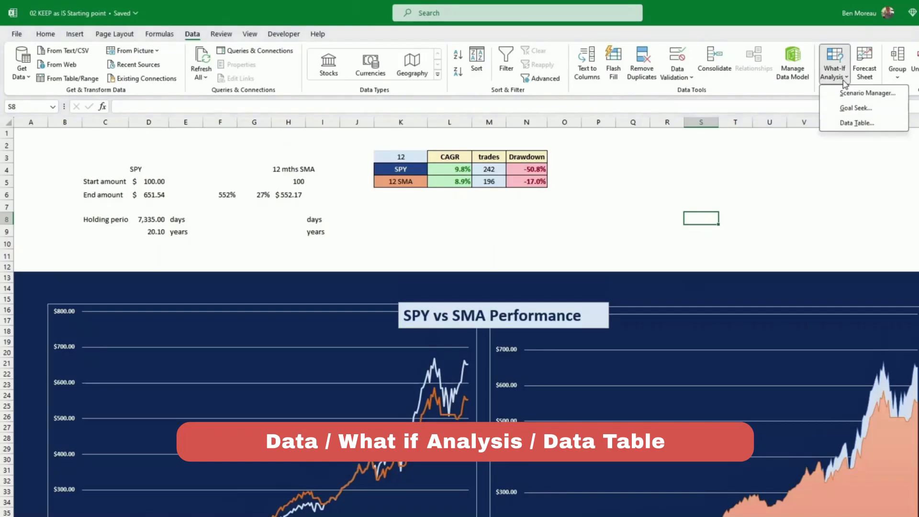
{"action": "left_click", "coordinate": [855, 124]}
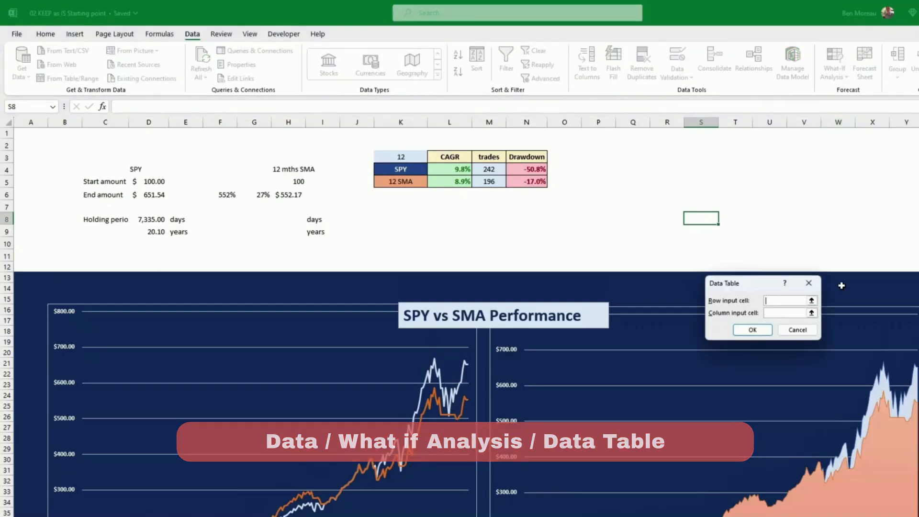
{"action": "left_click", "coordinate": [807, 331]}
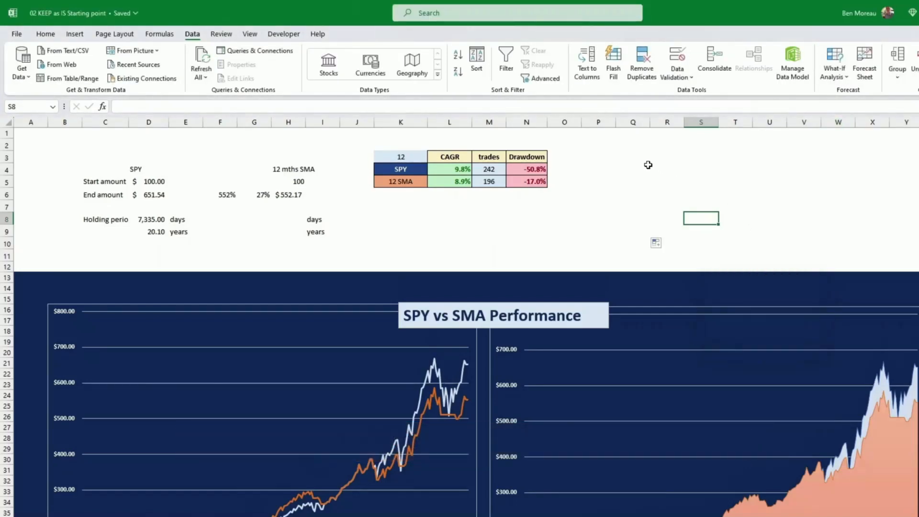
- Apply borders to all cells of the range Q3:R8 beside the summary table on Sheet2
{"action": "left_click_drag", "start_coordinate": [636, 155], "coordinate": [676, 221]}
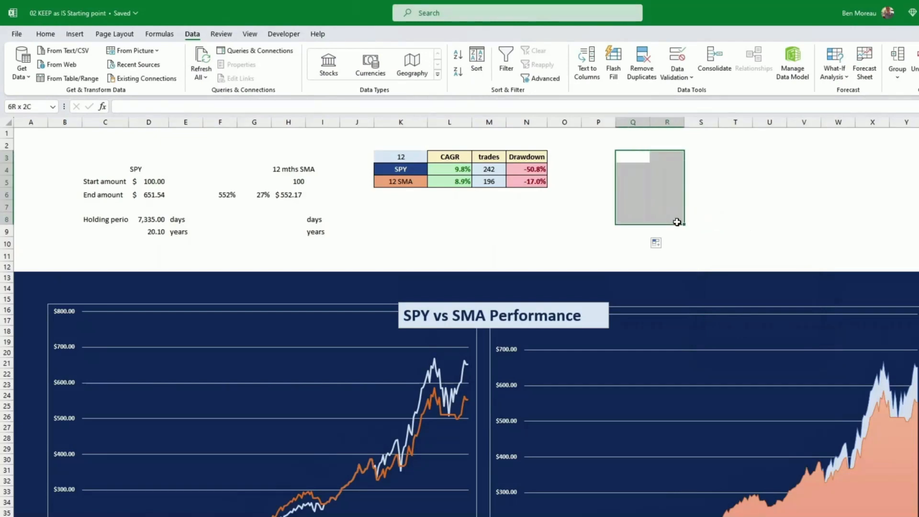
{"action": "left_click", "coordinate": [46, 34]}
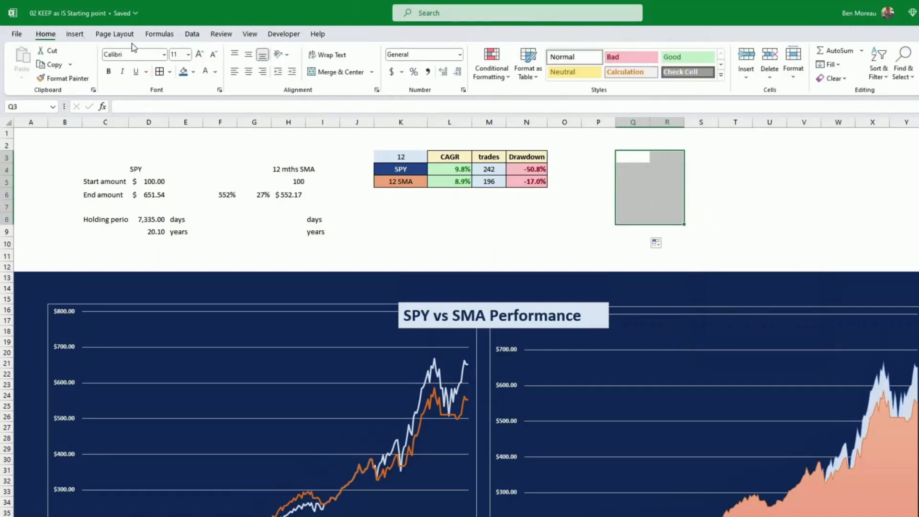
{"action": "left_click", "coordinate": [160, 71]}
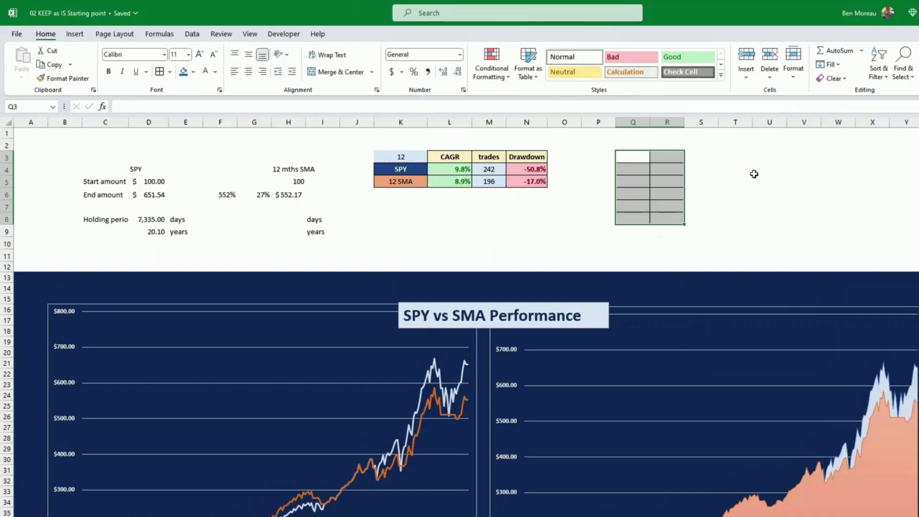
- Link cell Q3 to the SMA strategy's CAGR with the formula =L5
{"action": "left_click", "coordinate": [639, 158]}
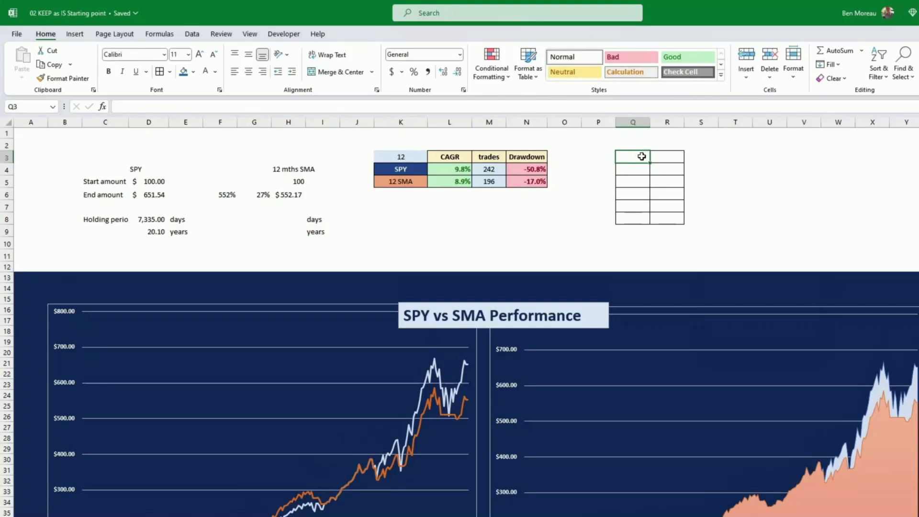
{"action": "type", "text": "="}
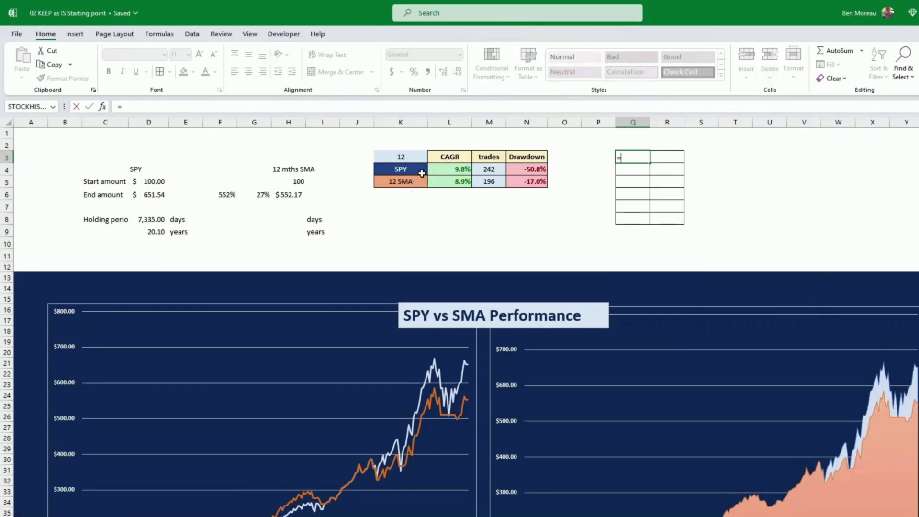
{"action": "left_click", "coordinate": [448, 182]}
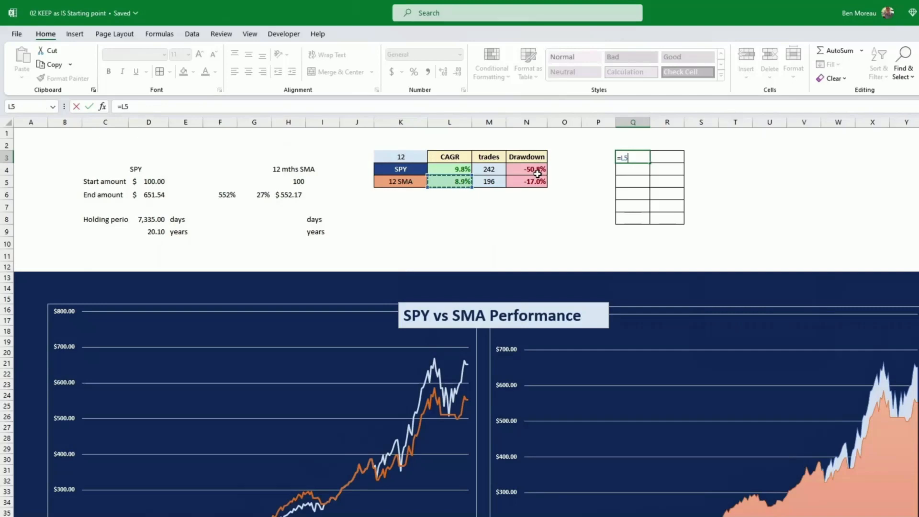
{"action": "key", "text": "Return"}
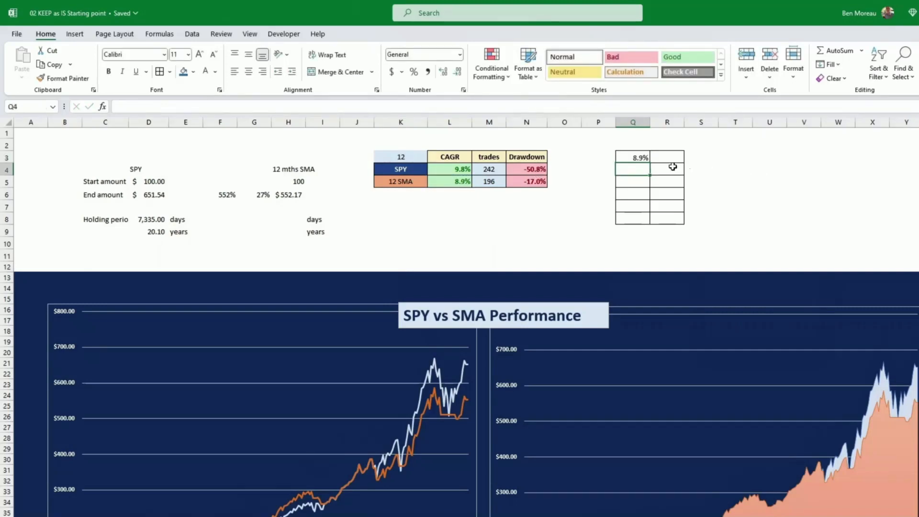
- Fill Q4:Q8 with the moving-average periods 2, 3, 6, 9 and 12
{"action": "type", "text": "2"}
{"action": "key", "text": "Return"}
{"action": "type", "text": "3"}
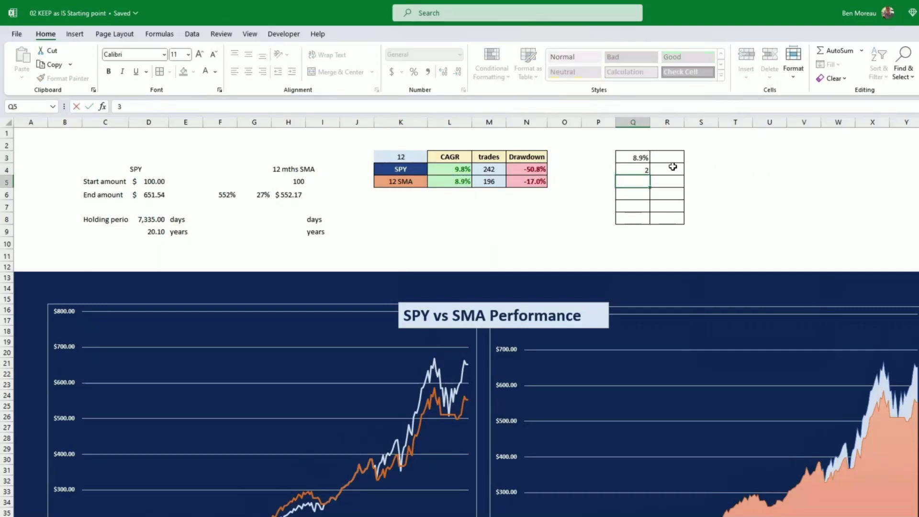
{"action": "key", "text": "Return"}
{"action": "type", "text": "6"}
{"action": "key", "text": "Return"}
{"action": "type", "text": "9"}
{"action": "key", "text": "Return"}
{"action": "type", "text": "12"}
{"action": "key", "text": "Return"}
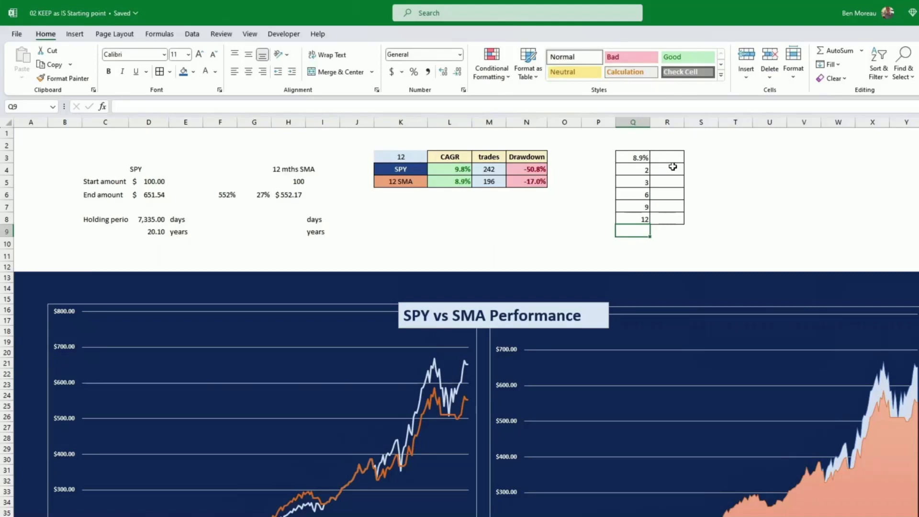
- Create a what-if data table over Q3:R8 with K5 as the row input cell and K3 as the column input cell
{"action": "left_click", "coordinate": [672, 155]}
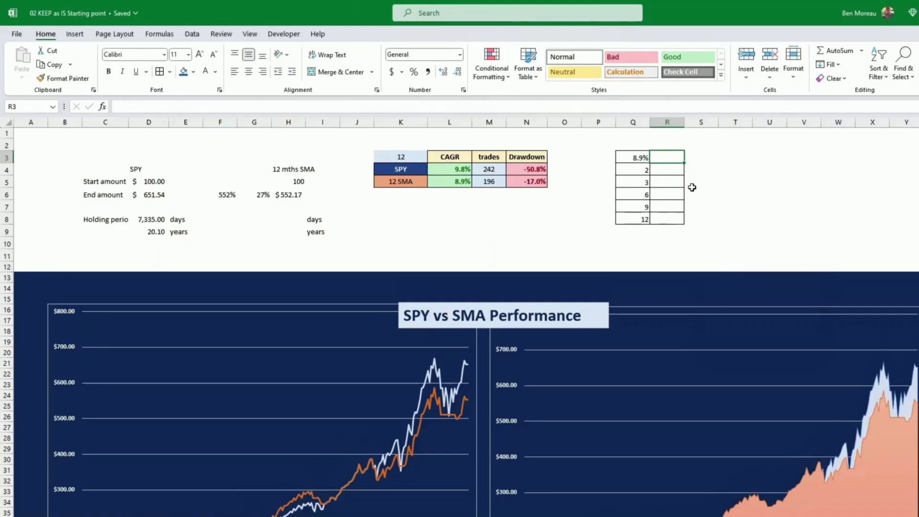
{"action": "left_click_drag", "start_coordinate": [636, 157], "coordinate": [659, 219]}
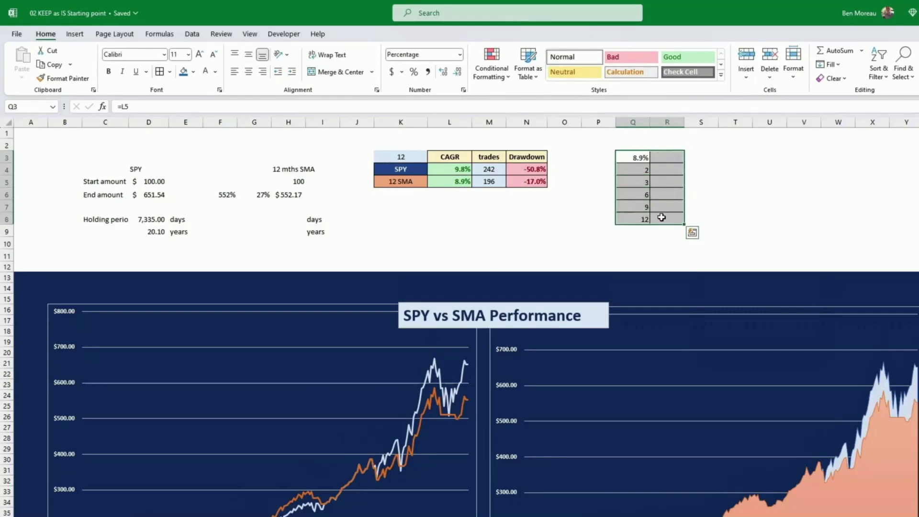
{"action": "left_click", "coordinate": [192, 34]}
{"action": "left_click", "coordinate": [839, 76]}
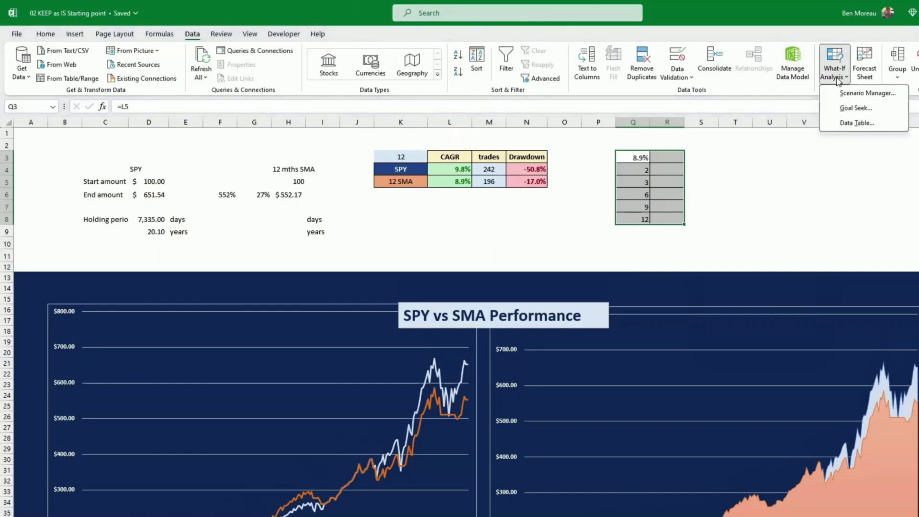
{"action": "left_click", "coordinate": [849, 124]}
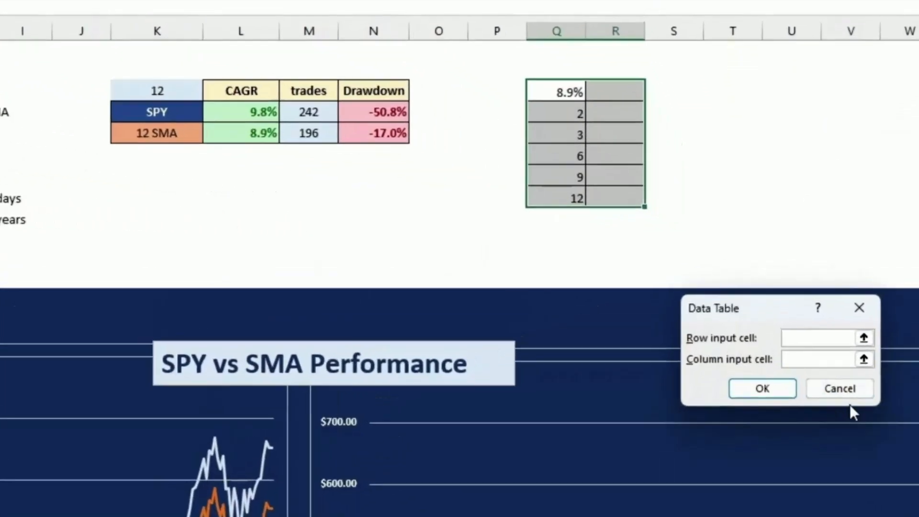
{"action": "left_click", "coordinate": [817, 338]}
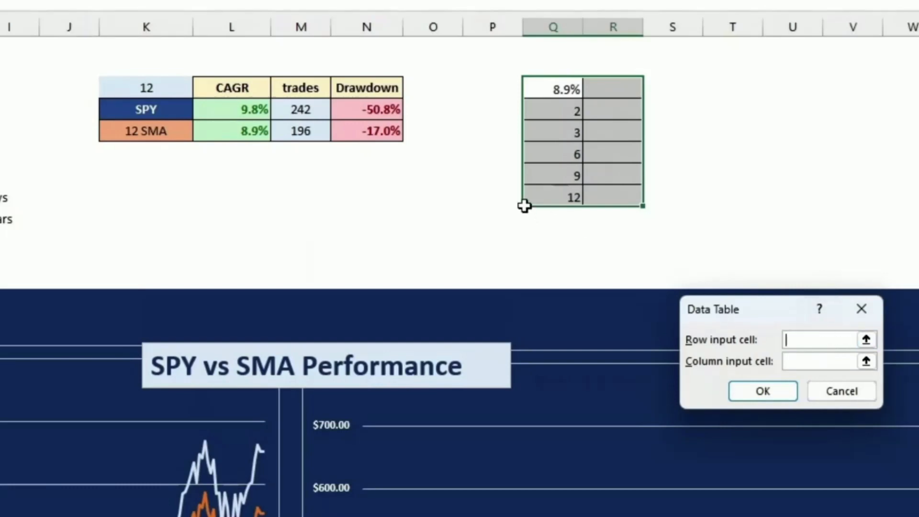
{"action": "left_click", "coordinate": [145, 129]}
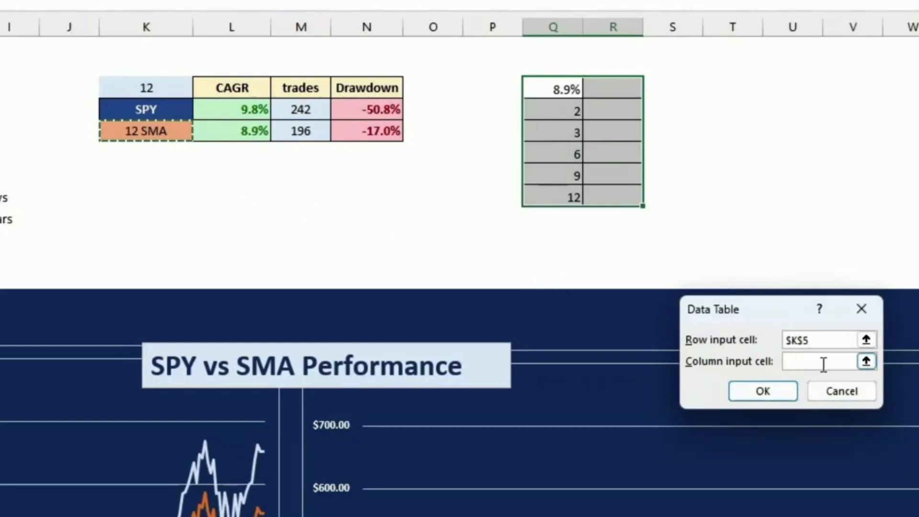
{"action": "left_click", "coordinate": [821, 361]}
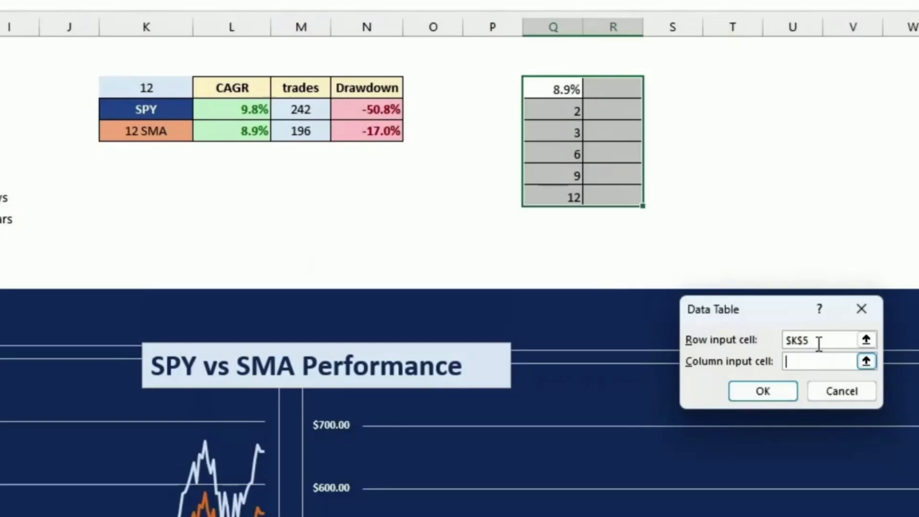
{"action": "left_click", "coordinate": [150, 90]}
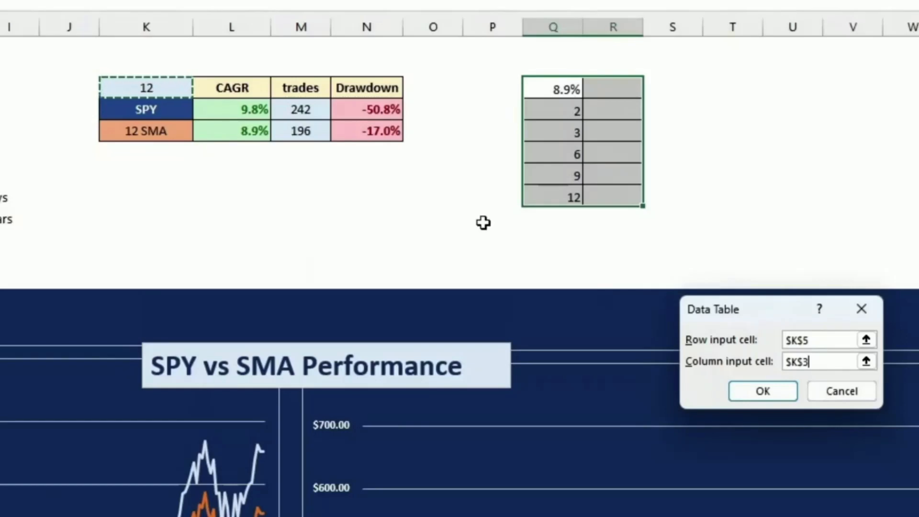
{"action": "left_click", "coordinate": [771, 392]}
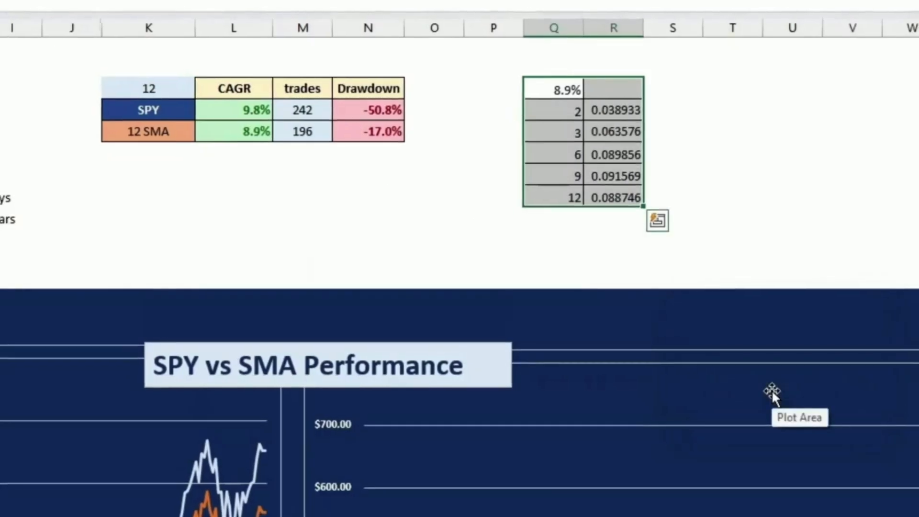
- Copy the percentage formatting of the SMA drawdown cell N5 onto the data table results in R4:R8
{"action": "left_click_drag", "start_coordinate": [611, 113], "coordinate": [611, 199]}
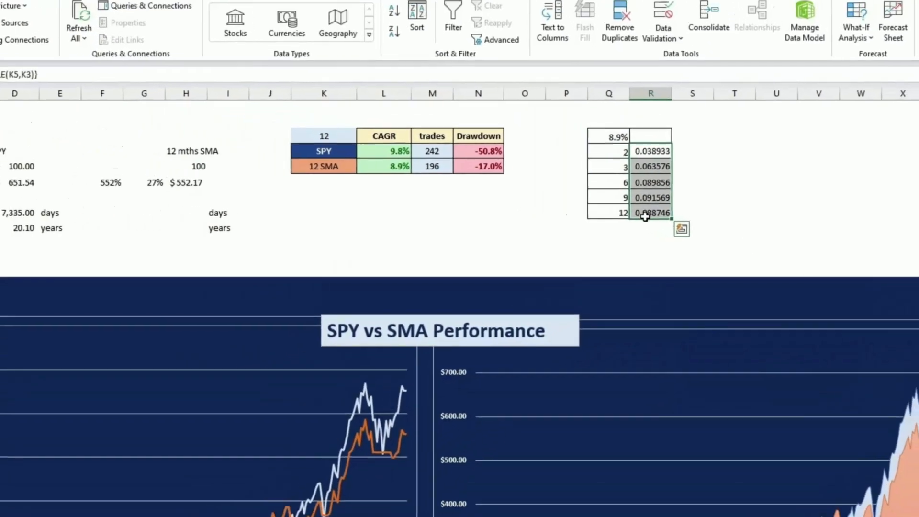
{"action": "left_click", "coordinate": [507, 174]}
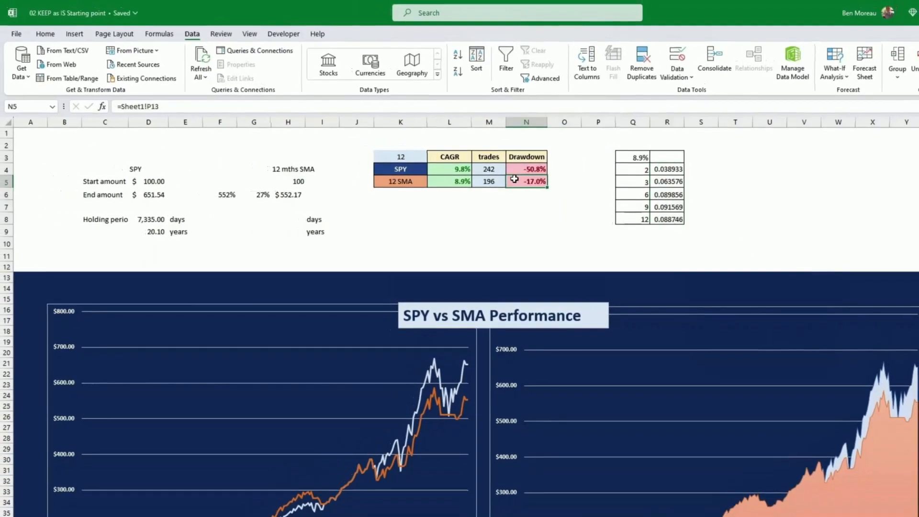
{"action": "left_click", "coordinate": [45, 34]}
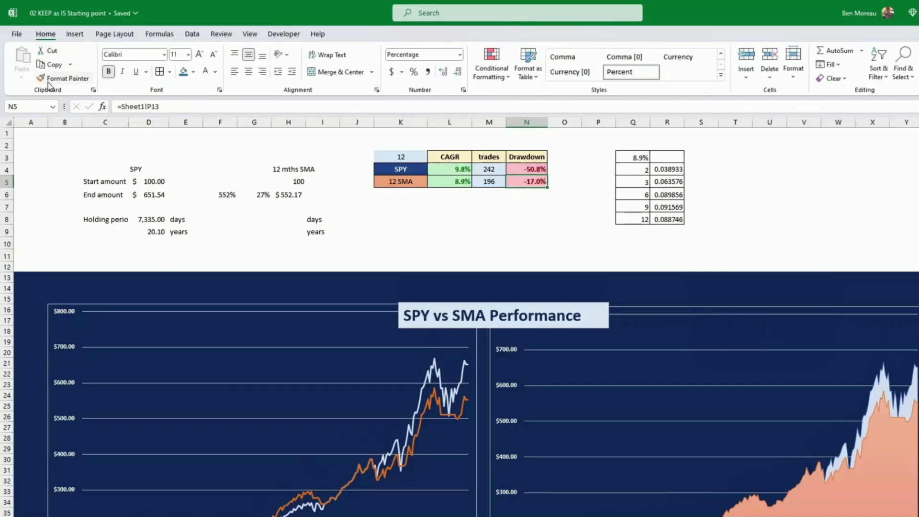
{"action": "left_click", "coordinate": [63, 78]}
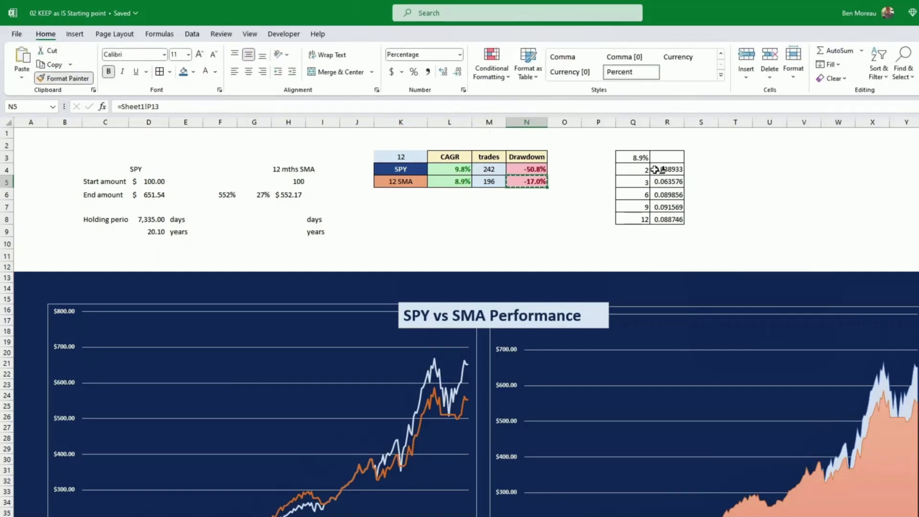
{"action": "left_click_drag", "start_coordinate": [651, 169], "coordinate": [667, 219]}
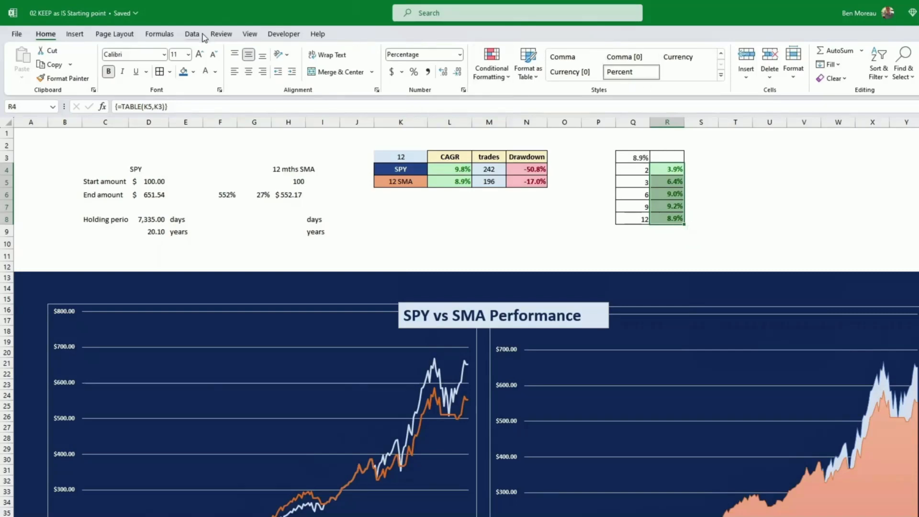
- Set the workbook's calculation option to Automatic Except for Data Tables
{"action": "left_click", "coordinate": [162, 35]}
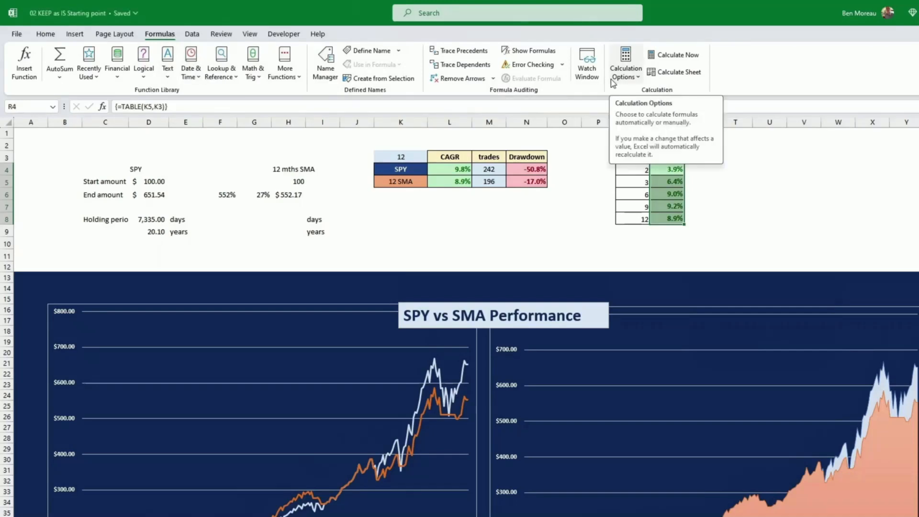
{"action": "left_click", "coordinate": [639, 79]}
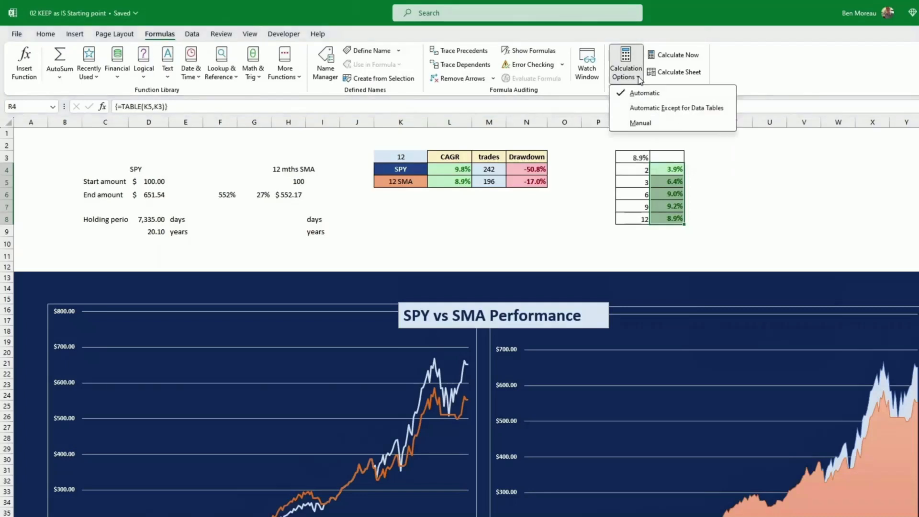
{"action": "left_click", "coordinate": [640, 109]}
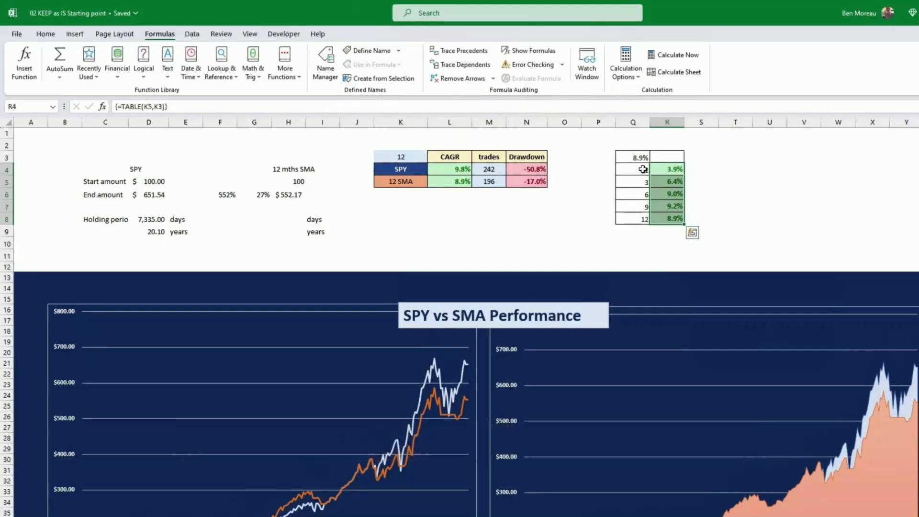
{"action": "left_click", "coordinate": [627, 78]}
{"action": "left_click", "coordinate": [596, 168]}
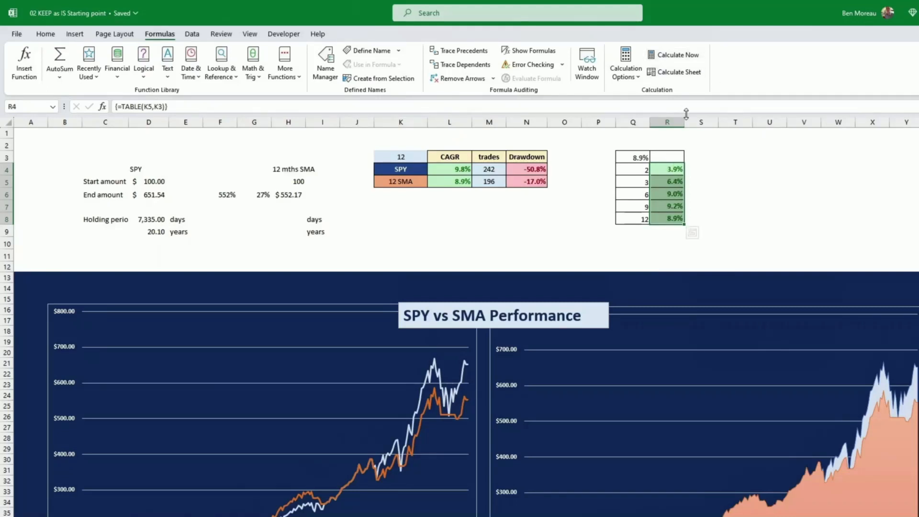
- Enter 12 as the moving-average period in K3
{"action": "left_click", "coordinate": [700, 155]}
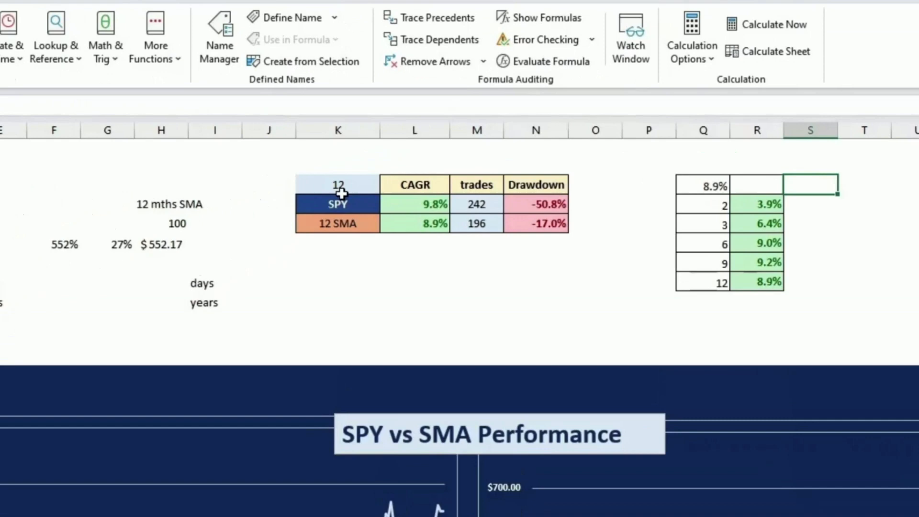
{"action": "left_click", "coordinate": [402, 157]}
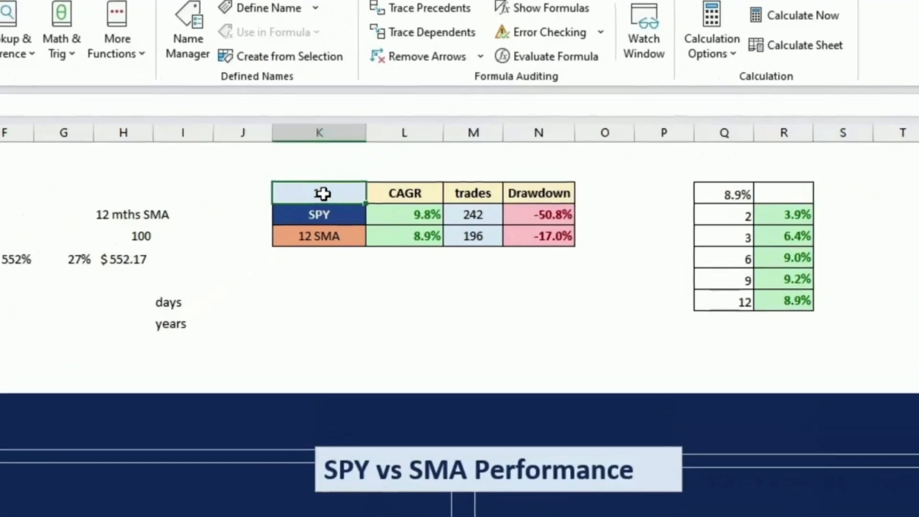
{"action": "type", "text": "12"}
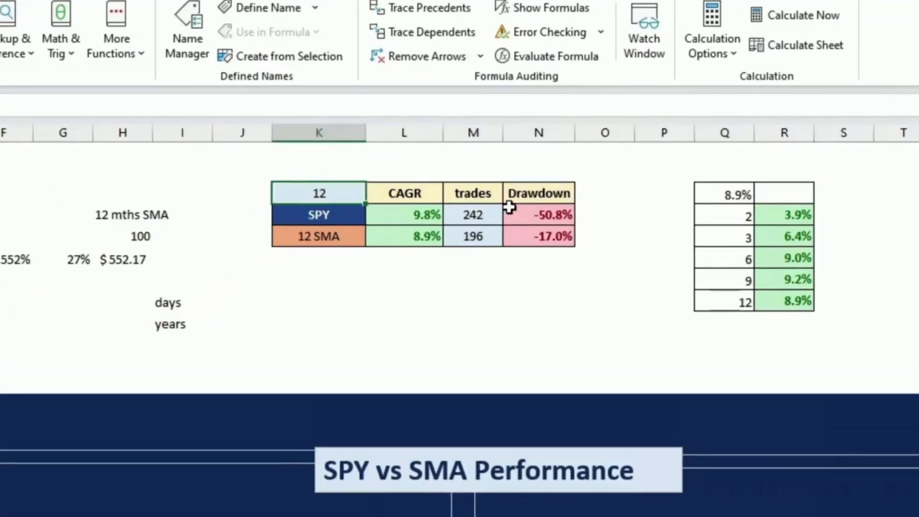
- Enter 2 as the moving-average period in K3 and compare it with the data table results
{"action": "type", "text": "2"}
{"action": "key", "text": "Return"}
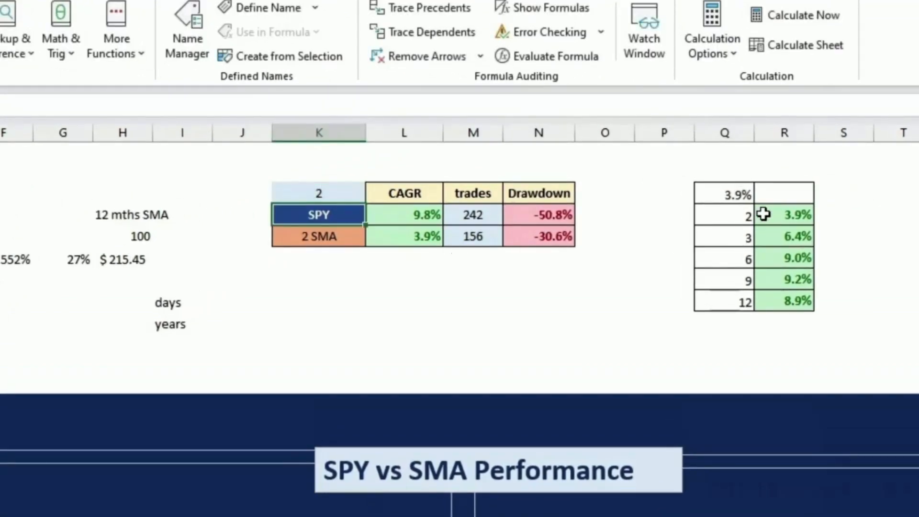
{"action": "left_click_drag", "start_coordinate": [764, 214], "coordinate": [781, 278]}
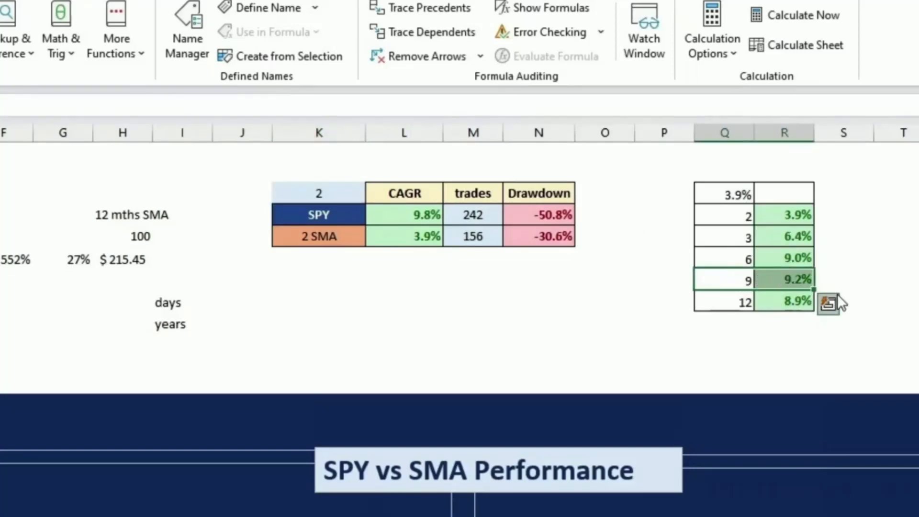
{"action": "left_click", "coordinate": [832, 281]}
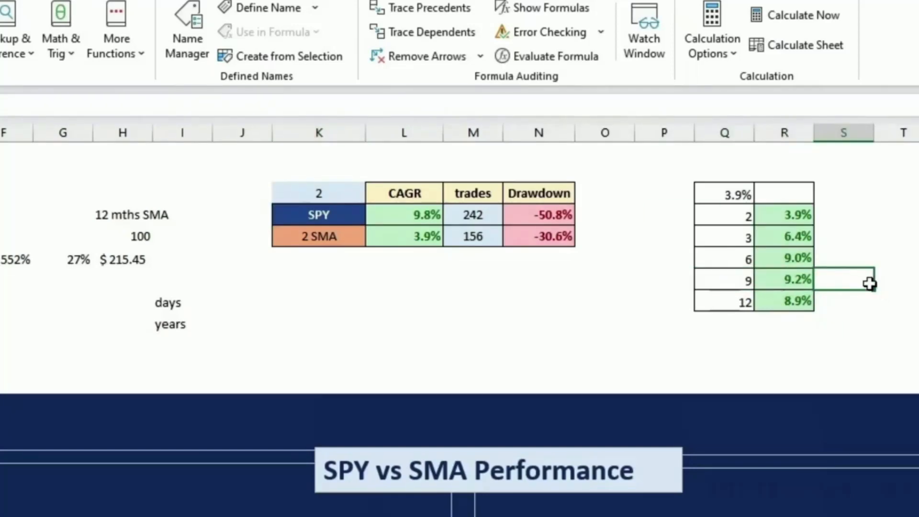
{"action": "left_click", "coordinate": [737, 258]}
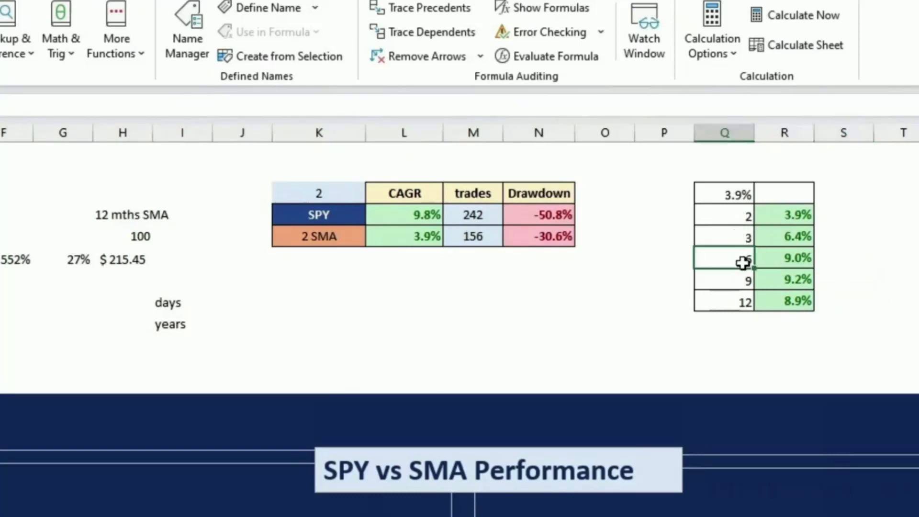
- Replace the data table periods in Q4:Q7 with 9, 10, 11 and 12 and recalculate the workbook
{"action": "left_click", "coordinate": [744, 216]}
{"action": "key", "text": "Return"}
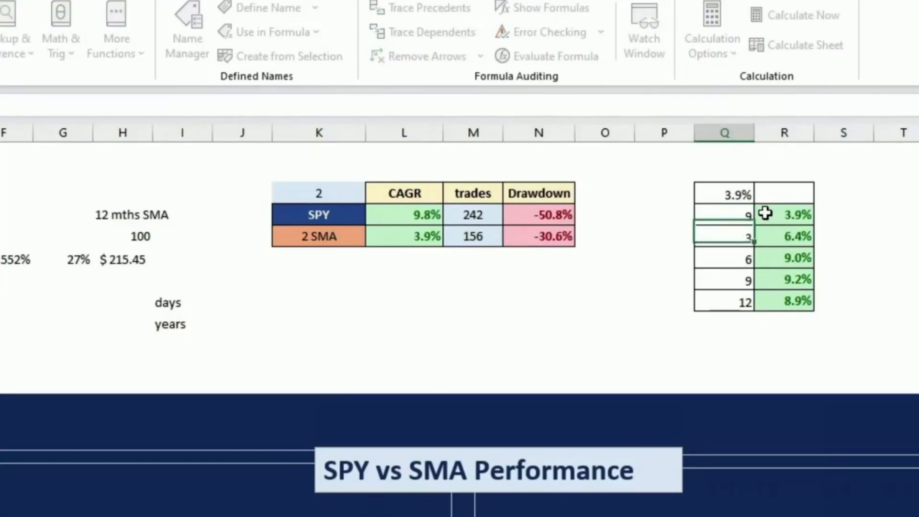
{"action": "type", "text": "10"}
{"action": "key", "text": "Return"}
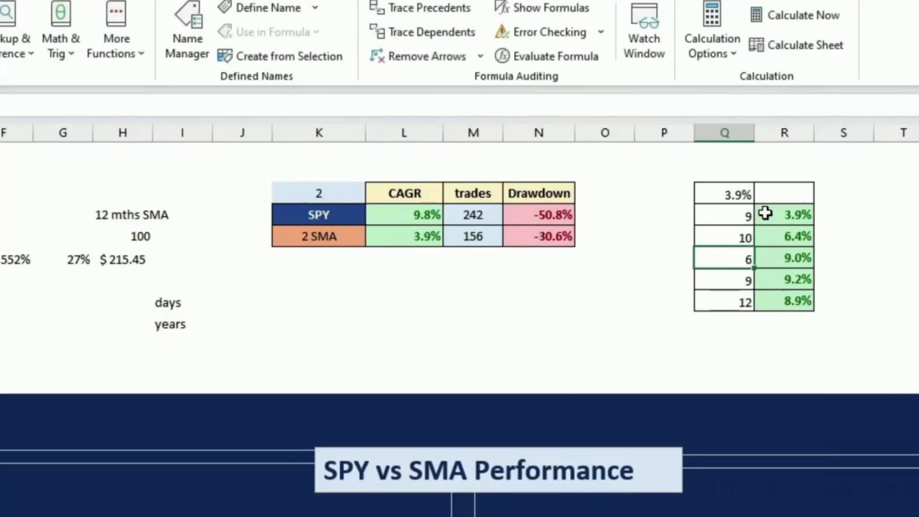
{"action": "type", "text": "11"}
{"action": "key", "text": "Return"}
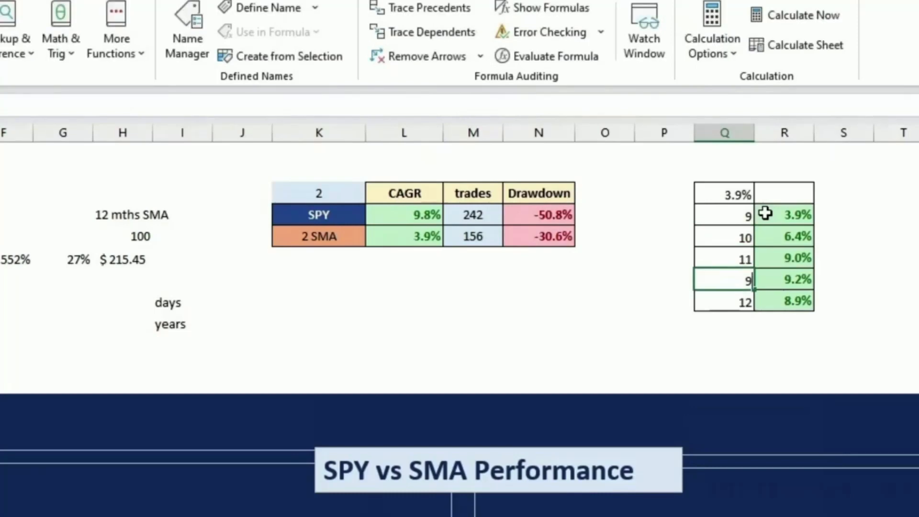
{"action": "key", "text": "Return"}
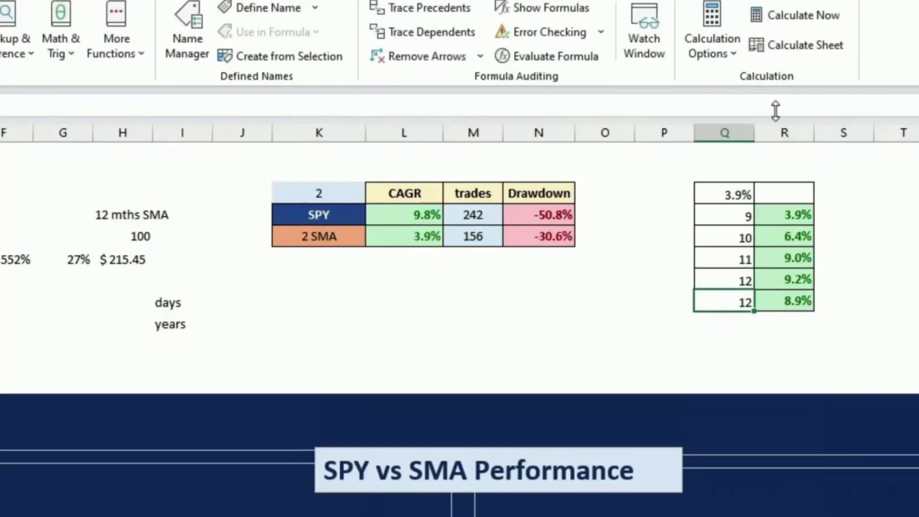
{"action": "left_click", "coordinate": [811, 21]}
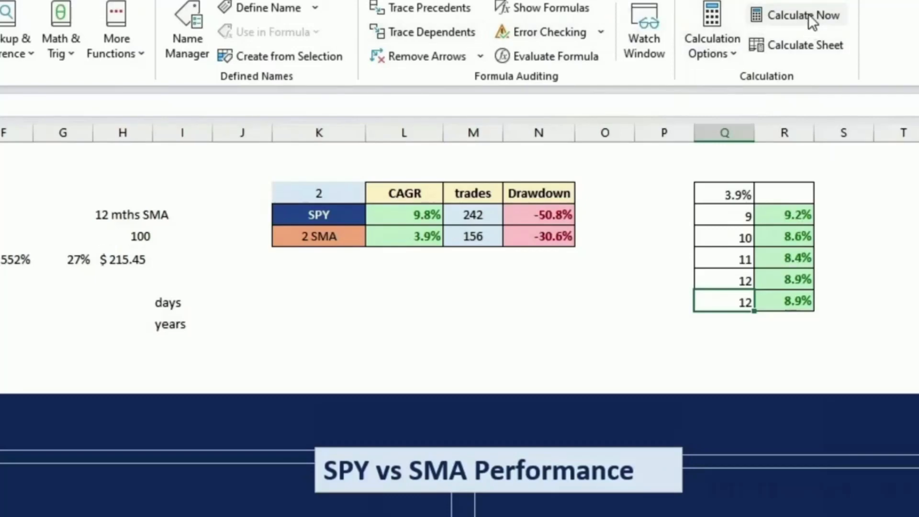
{"action": "left_click", "coordinate": [805, 215]}
{"action": "mouse_move", "coordinate": [805, 216]}
{"action": "left_mouse_down"}
{"action": "mouse_move", "coordinate": [802, 291]}
{"action": "mouse_move", "coordinate": [794, 216]}
{"action": "left_mouse_up"}
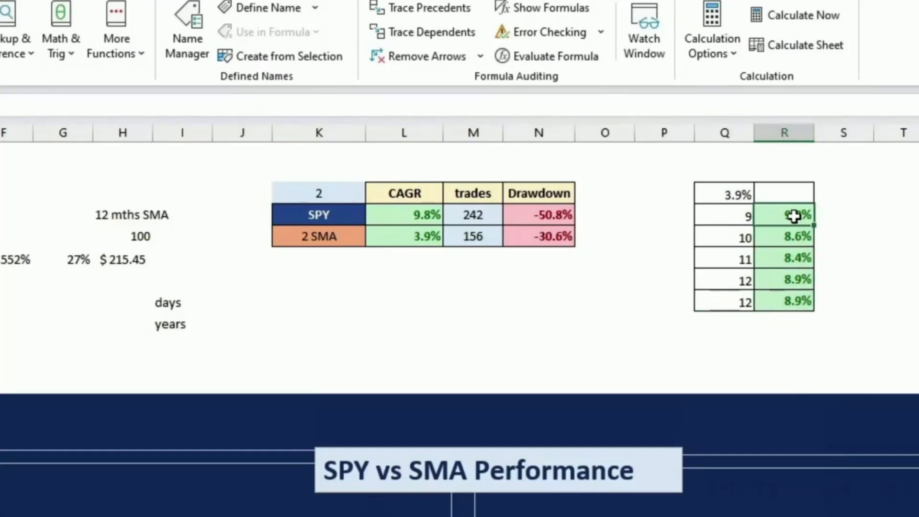
- Undo the four period changes in Q4:Q7 of the data table
{"action": "left_click", "coordinate": [714, 215]}
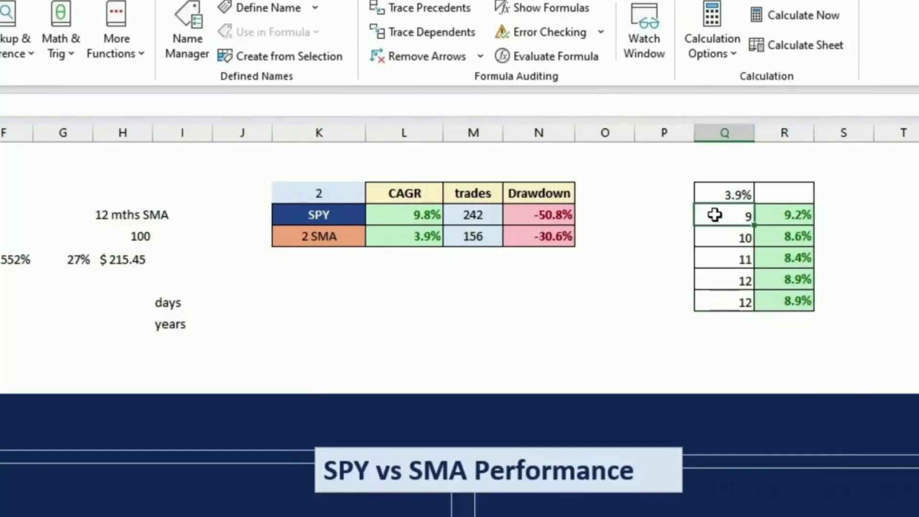
{"action": "key", "text": "ctrl+z"}
{"action": "key", "text": "ctrl+z"}
{"action": "key", "text": "ctrl+z"}
{"action": "key", "text": "ctrl+z"}
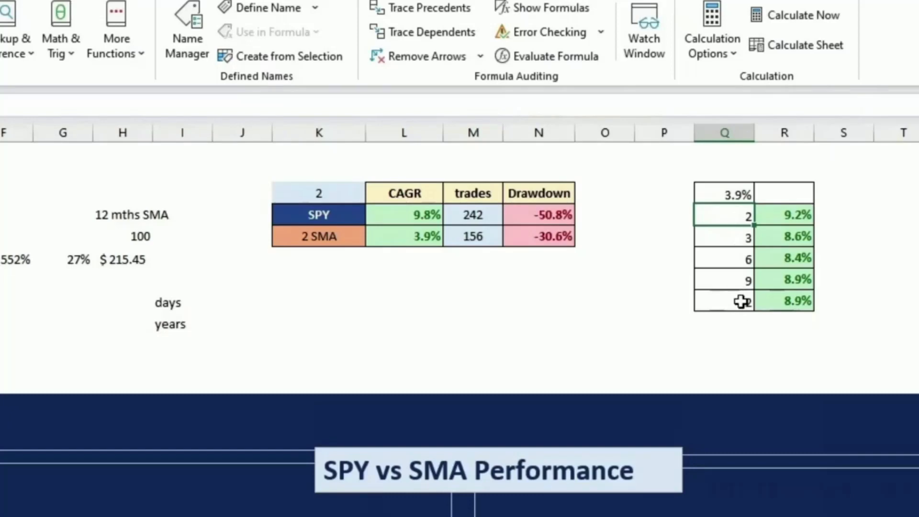
{"action": "left_click_drag", "start_coordinate": [742, 301], "coordinate": [767, 354]}
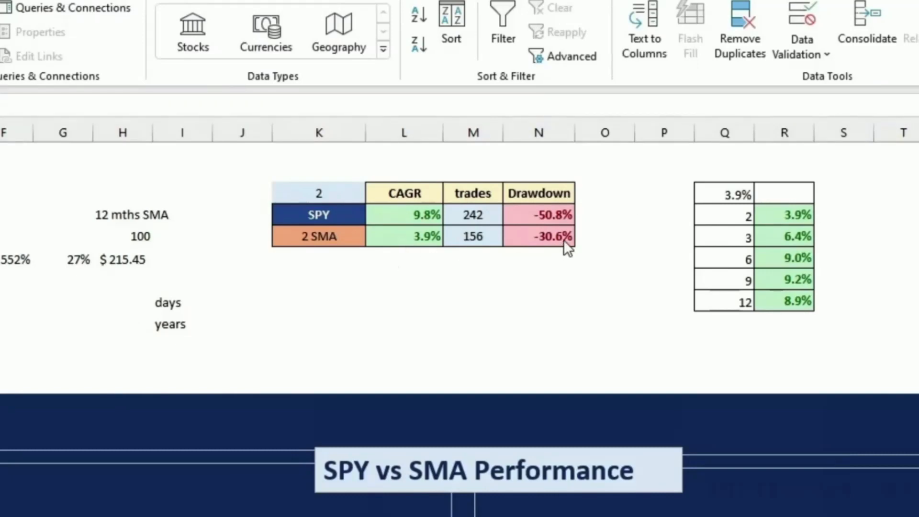
- Apply all borders to the empty range T3:U8 for a second data table
{"action": "left_click", "coordinate": [891, 192]}
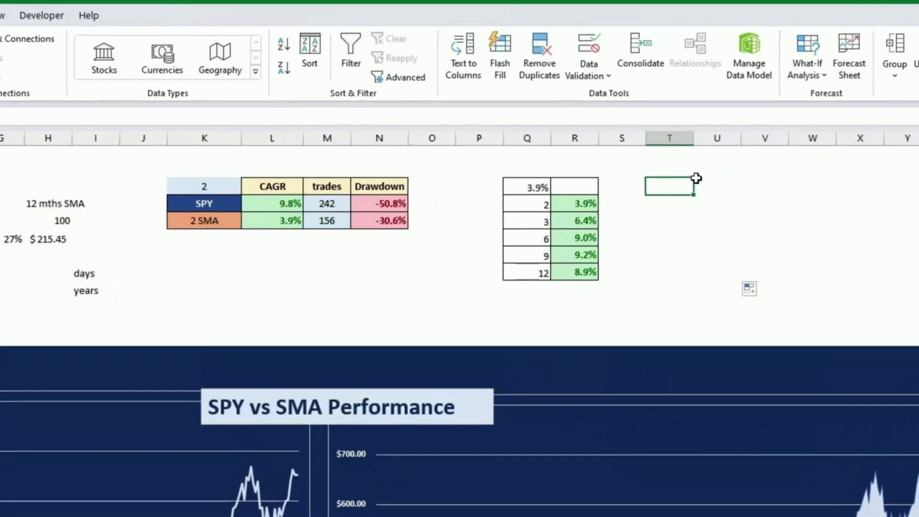
{"action": "left_click_drag", "start_coordinate": [670, 185], "coordinate": [712, 267]}
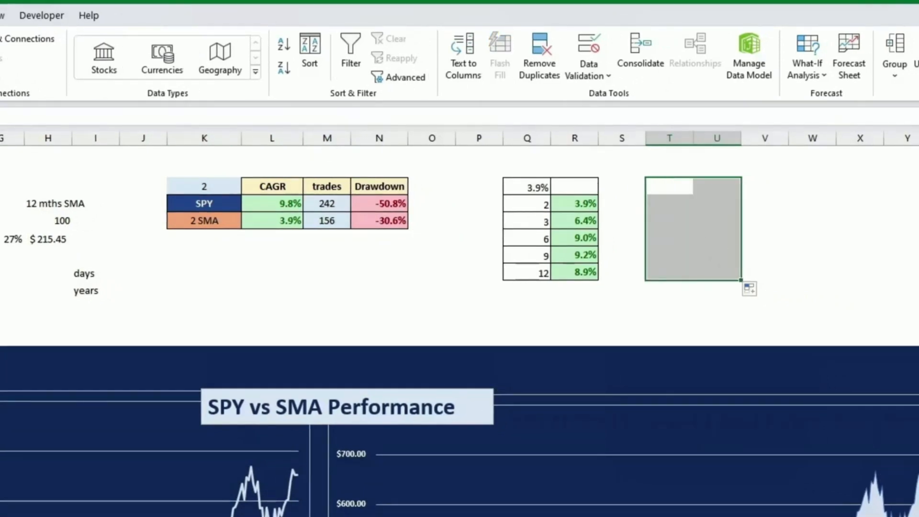
{"action": "key", "text": "alt+h"}
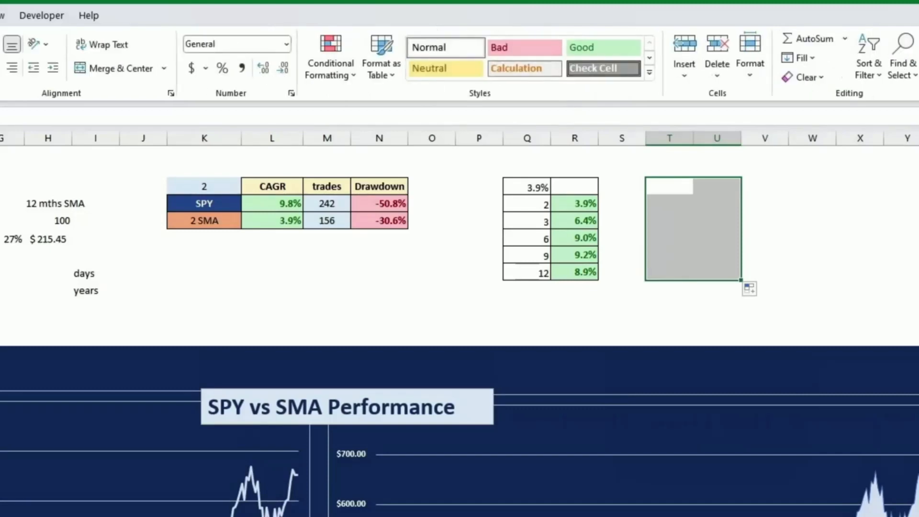
{"action": "key", "text": "b"}
{"action": "key", "text": "a"}
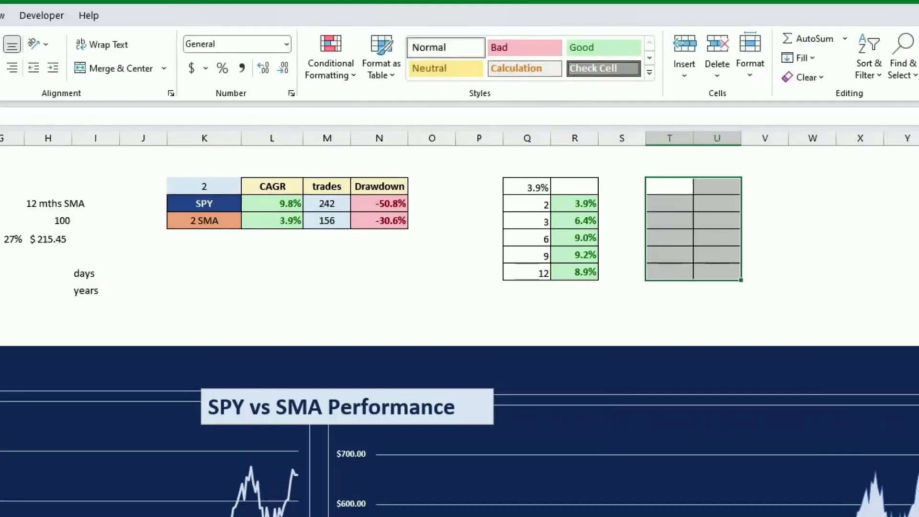
- Link T3 to the SMA drawdown with the formula =N5
{"action": "left_click", "coordinate": [673, 189]}
{"action": "type", "text": "="}
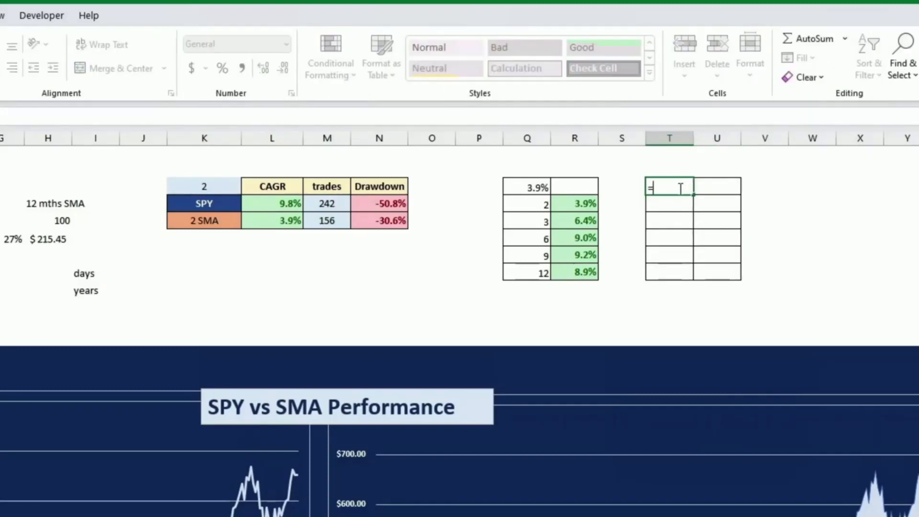
{"action": "left_click", "coordinate": [393, 223]}
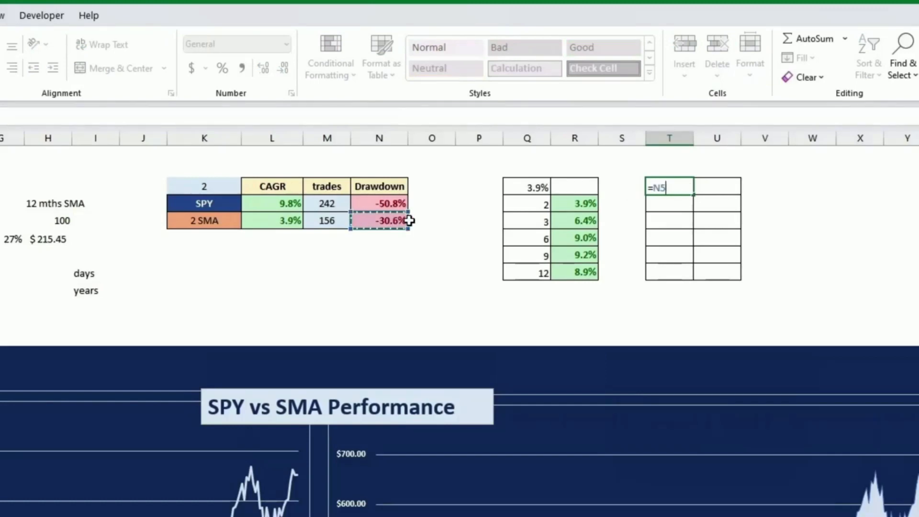
{"action": "key", "text": "Return"}
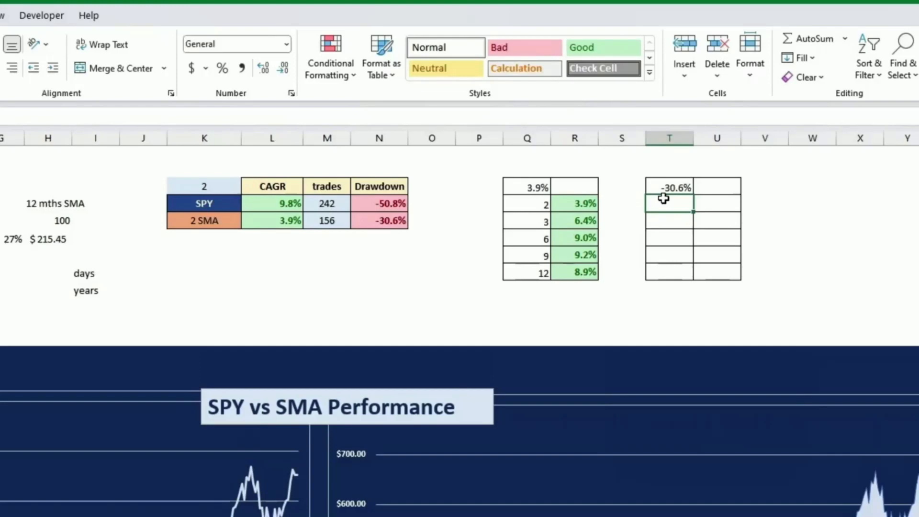
- Enter the moving-average periods 2, 3, 6, 9 and 12 in T4:T8
{"action": "type", "text": "2"}
{"action": "key", "text": "Return"}
{"action": "key", "text": "Return"}
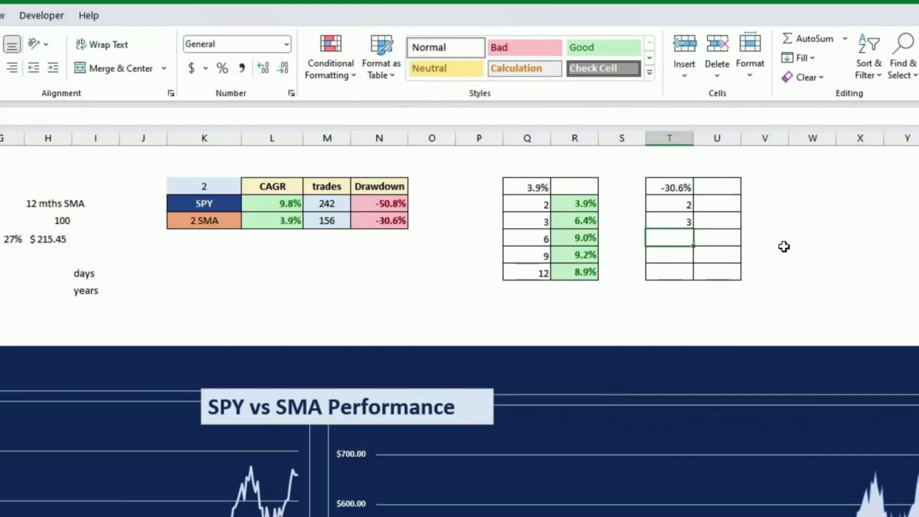
{"action": "type", "text": "6"}
{"action": "key", "text": "Return"}
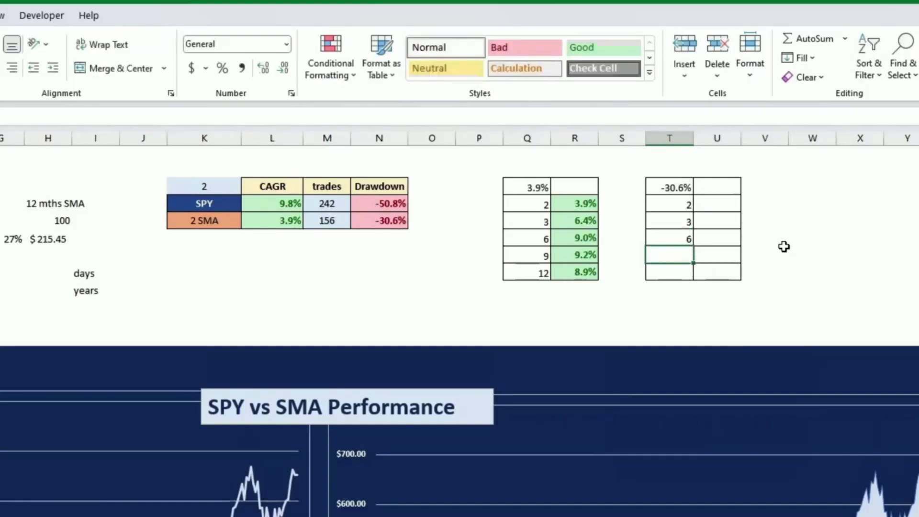
{"action": "type", "text": "9"}
{"action": "key", "text": "Return"}
{"action": "type", "text": "12"}
{"action": "key", "text": "Return"}
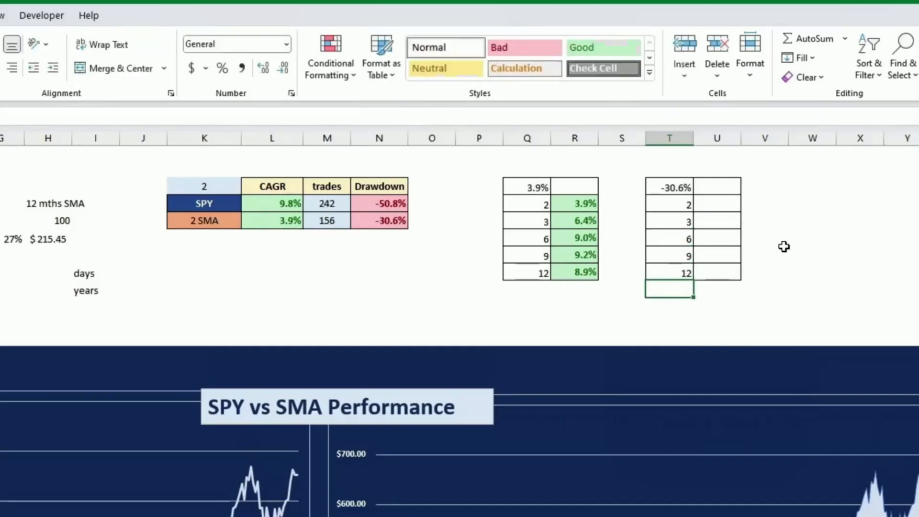
- Create a what-if data table over T3:U8 with K5 as the row input cell and K3 as the column input cell
{"action": "left_click_drag", "start_coordinate": [685, 193], "coordinate": [718, 273]}
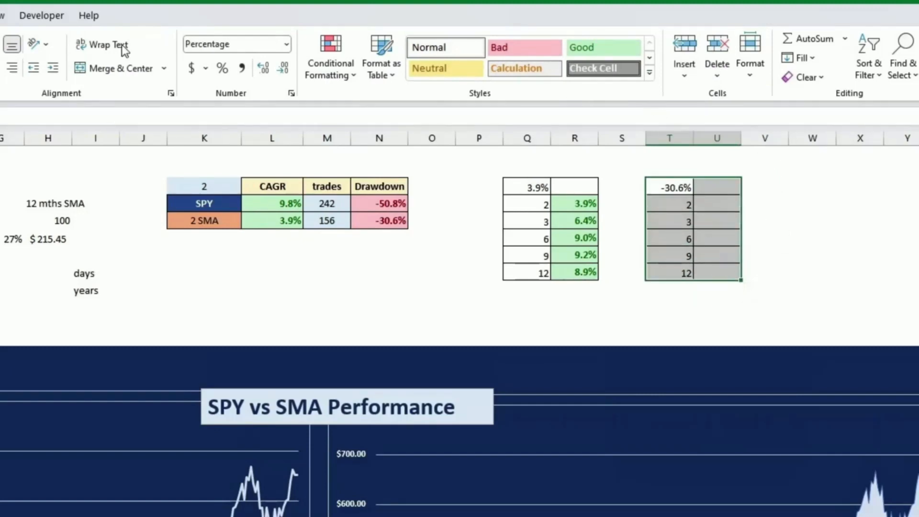
{"action": "key", "text": "alt+a"}
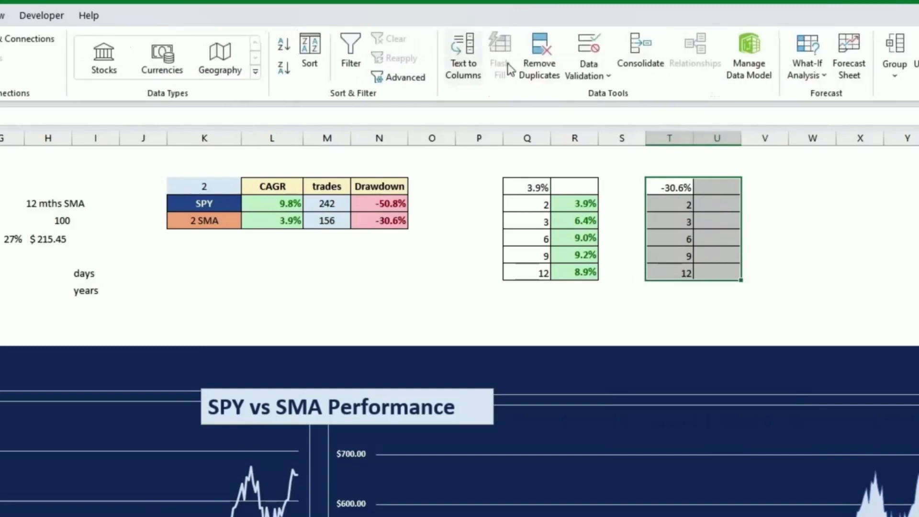
{"action": "left_click", "coordinate": [807, 62]}
{"action": "left_click", "coordinate": [830, 140]}
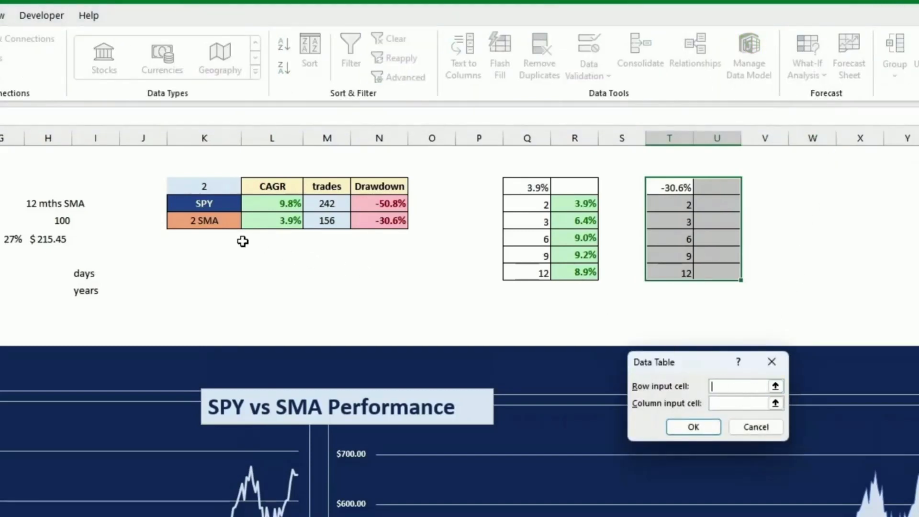
{"action": "left_click", "coordinate": [213, 222]}
{"action": "left_click", "coordinate": [721, 404]}
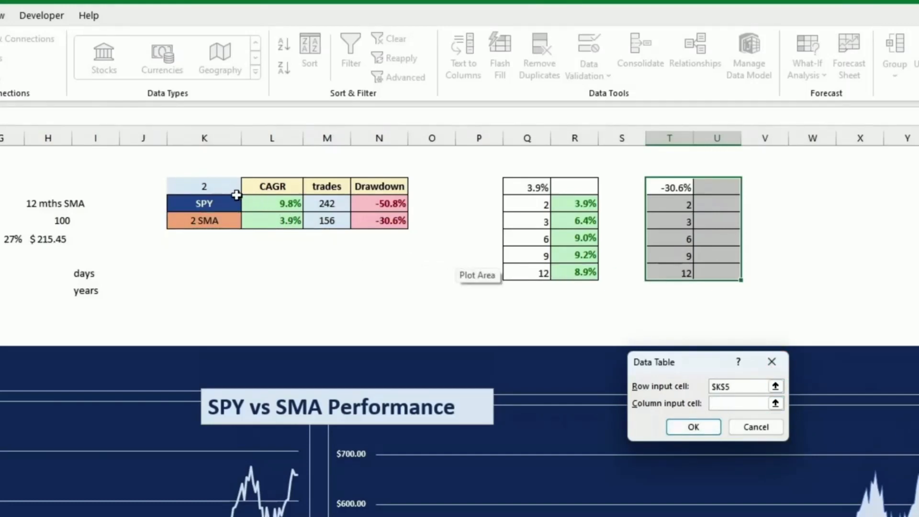
{"action": "left_click", "coordinate": [218, 186]}
{"action": "left_click", "coordinate": [693, 426]}
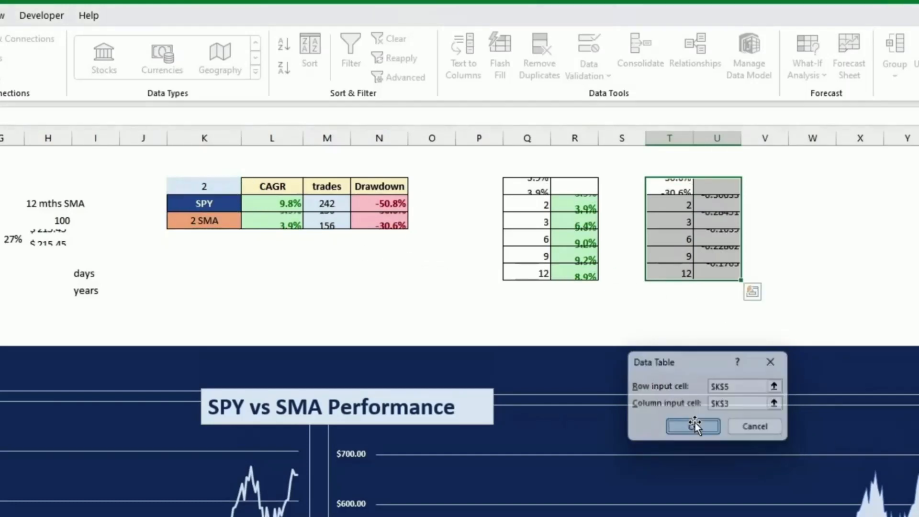
{"action": "left_click_drag", "start_coordinate": [759, 238], "coordinate": [758, 256]}
{"action": "left_click", "coordinate": [777, 250]}
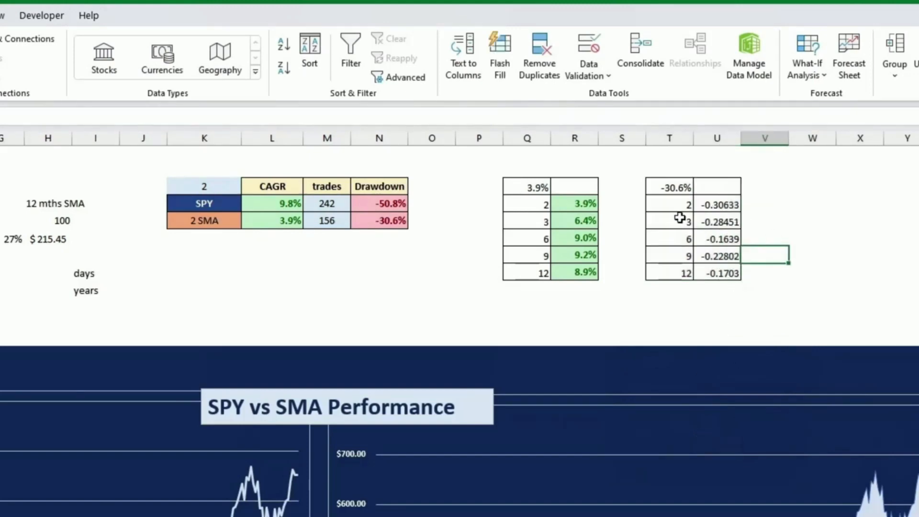
- Copy the formatting of the SMA drawdown cell N5 onto the data table results in U4:U8
{"action": "left_click", "coordinate": [398, 219]}
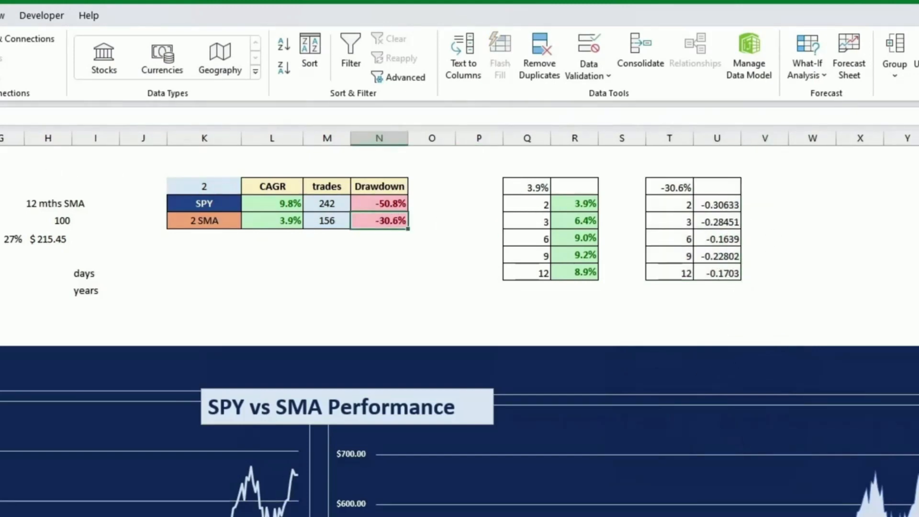
{"action": "left_click", "coordinate": [0, 15]}
{"action": "left_click", "coordinate": [0, 78]}
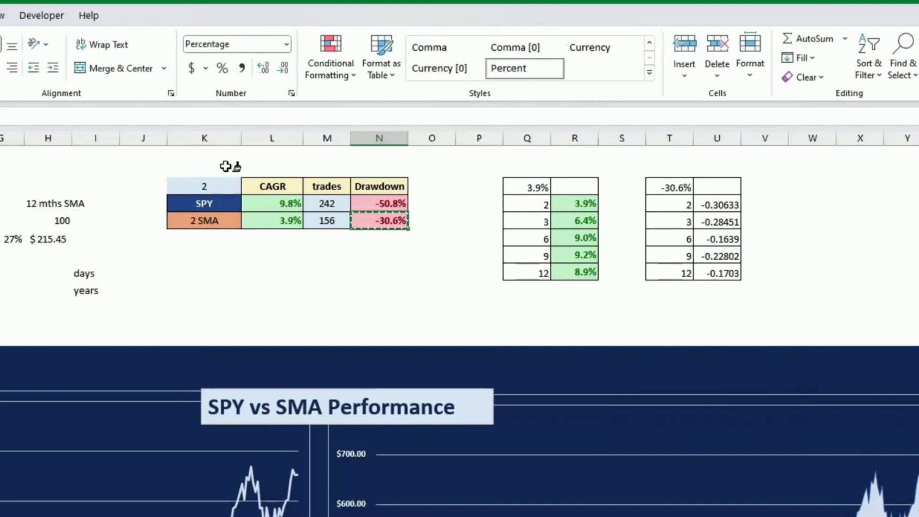
{"action": "left_click_drag", "start_coordinate": [722, 205], "coordinate": [723, 273]}
{"action": "left_click", "coordinate": [777, 256]}
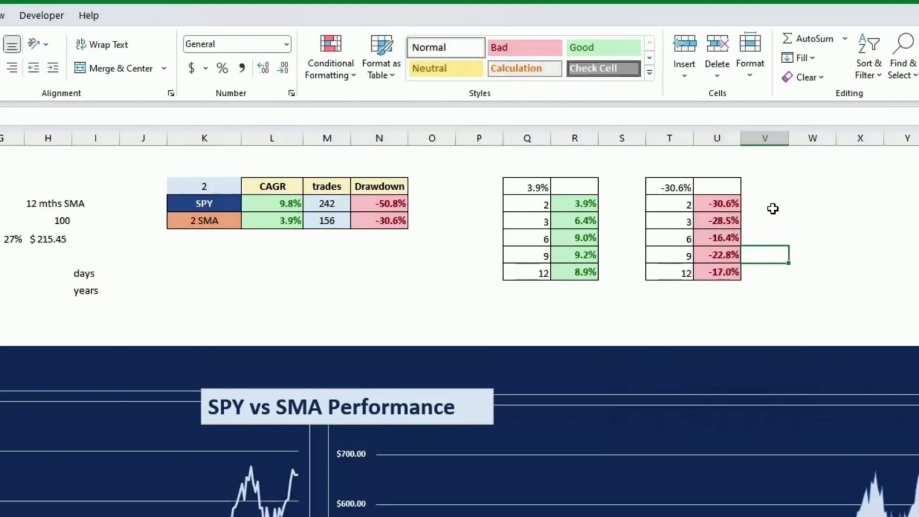
- Hide columns S and T between the CAGR and drawdown results, and select the CAGR results in R4:R8
{"action": "left_click", "coordinate": [771, 207]}
{"action": "left_click_drag", "start_coordinate": [621, 138], "coordinate": [660, 139]}
{"action": "right_click", "coordinate": [660, 138]}
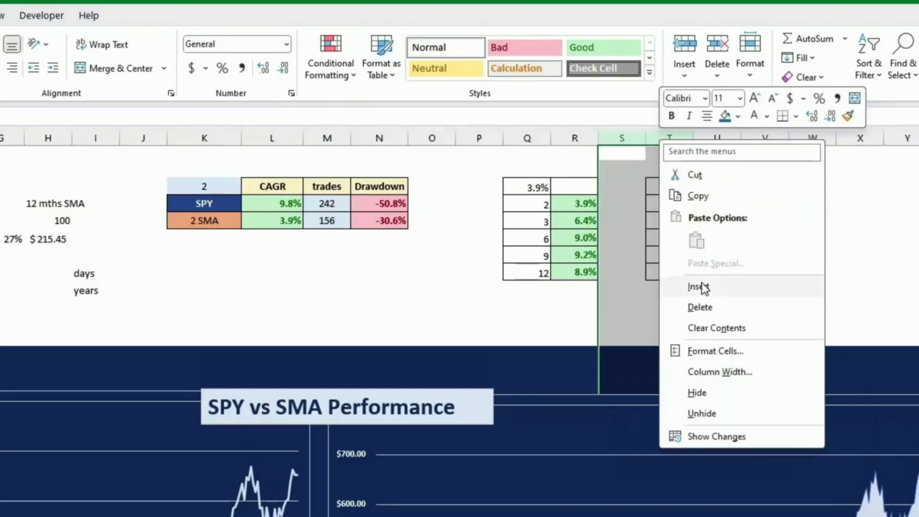
{"action": "left_click", "coordinate": [705, 391]}
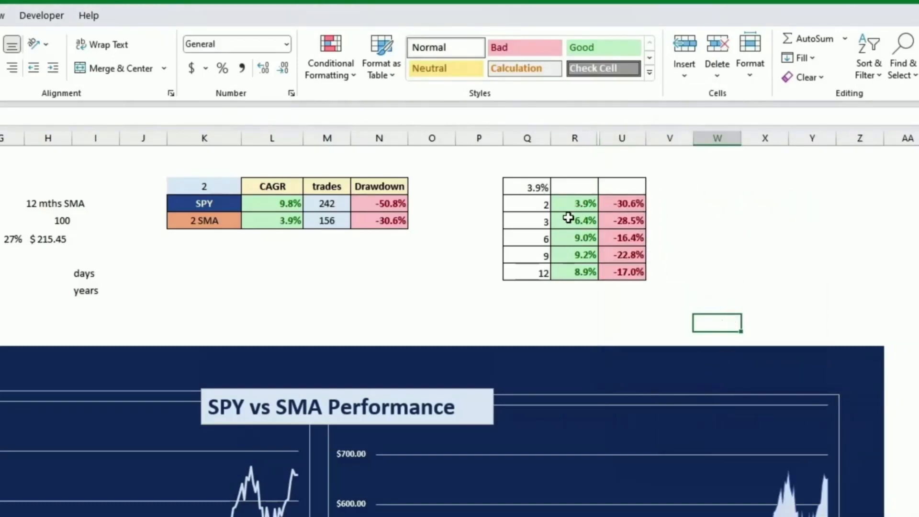
{"action": "left_click_drag", "start_coordinate": [568, 203], "coordinate": [572, 271]}
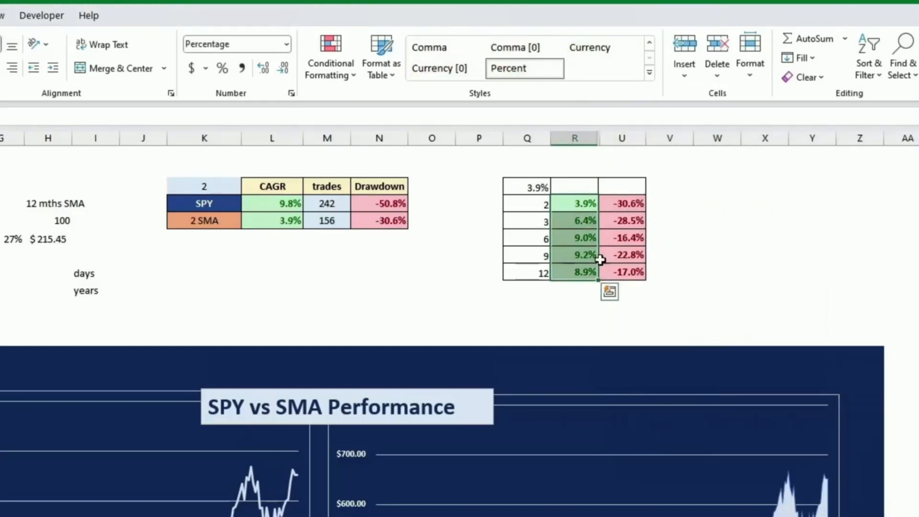
- Enter the CAGR-to-drawdown ratio =R4/U4 in V4 and apply the comma number format
{"action": "left_click", "coordinate": [670, 204]}
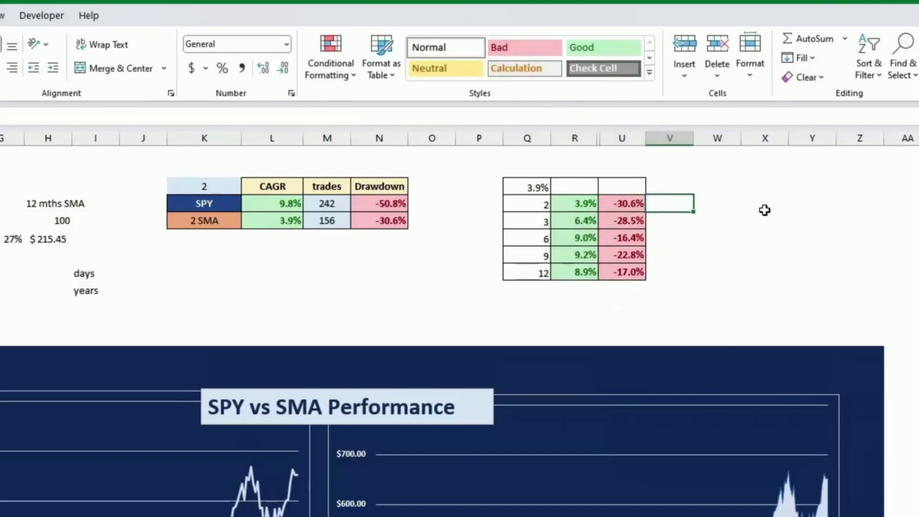
{"action": "type", "text": "="}
{"action": "key", "text": "Left"}
{"action": "key", "text": "Left"}
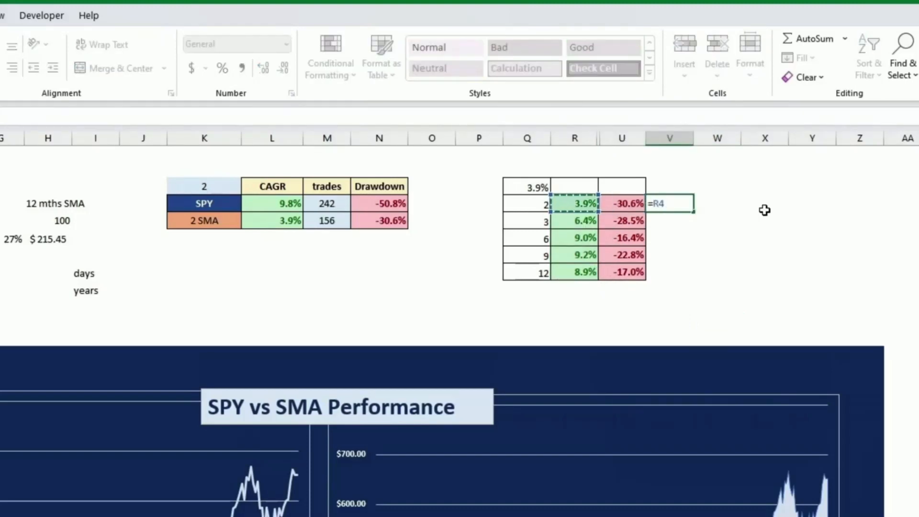
{"action": "type", "text": "/"}
{"action": "key", "text": "Left"}
{"action": "key", "text": "ctrl+Return"}
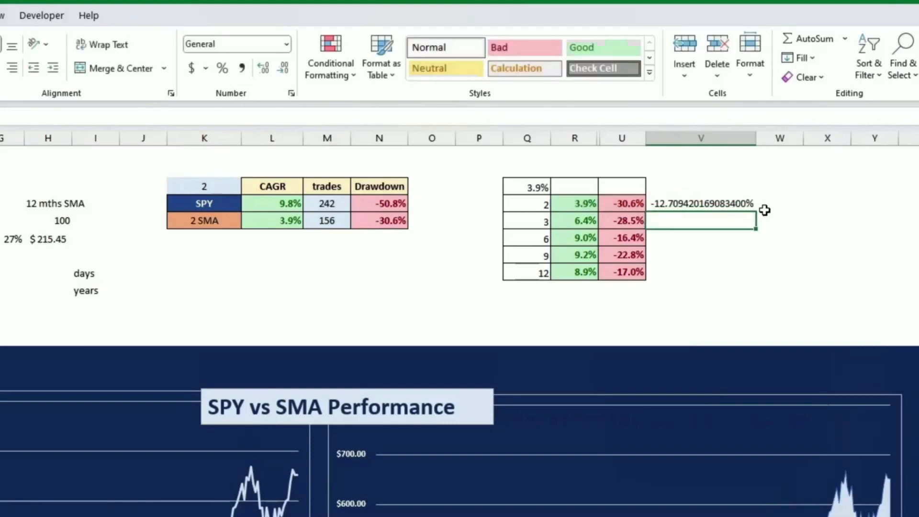
{"action": "left_click", "coordinate": [242, 68]}
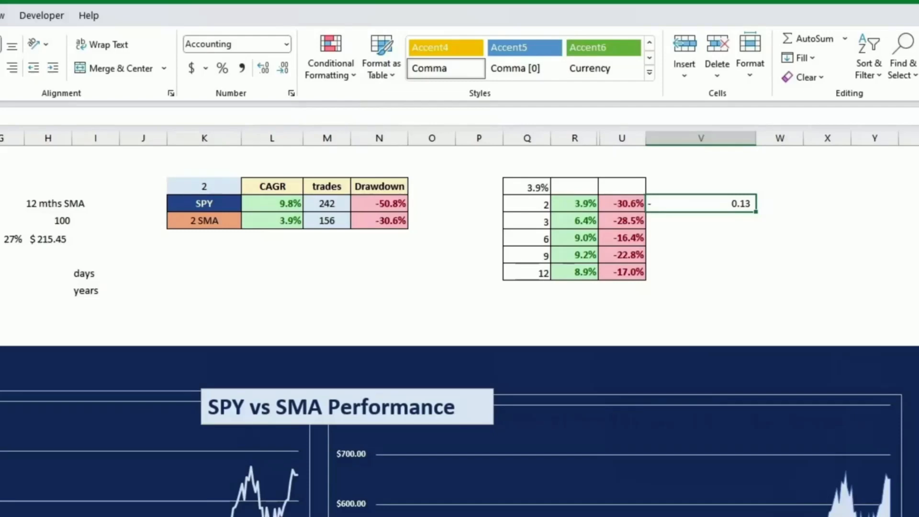
- Negate the V4 ratio formula to =-R4/U4 and fill it down through V8
{"action": "key", "text": "F2"}
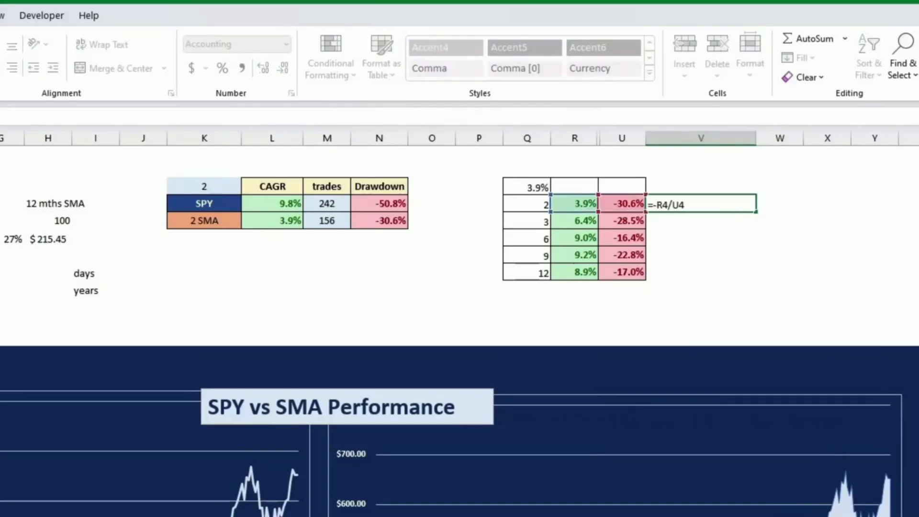
{"action": "key", "text": "Return"}
{"action": "left_click", "coordinate": [703, 205]}
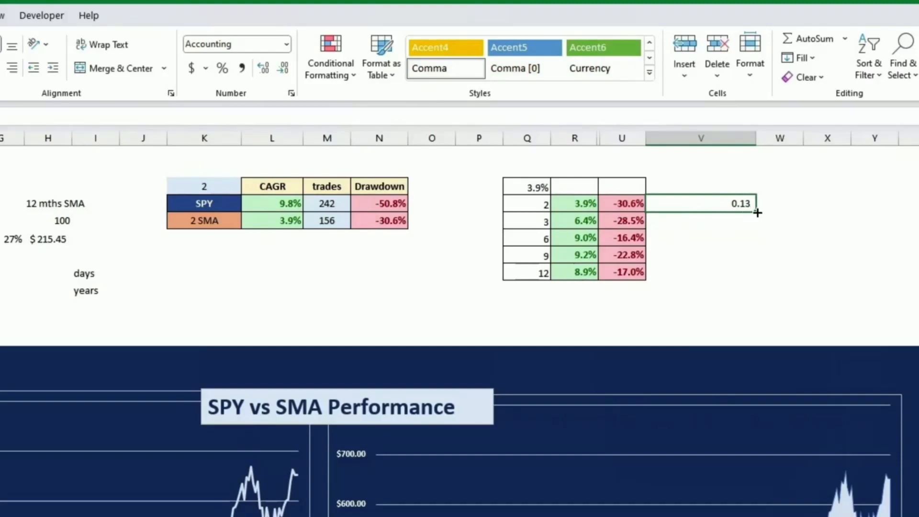
{"action": "left_click_drag", "start_coordinate": [756, 212], "coordinate": [751, 283]}
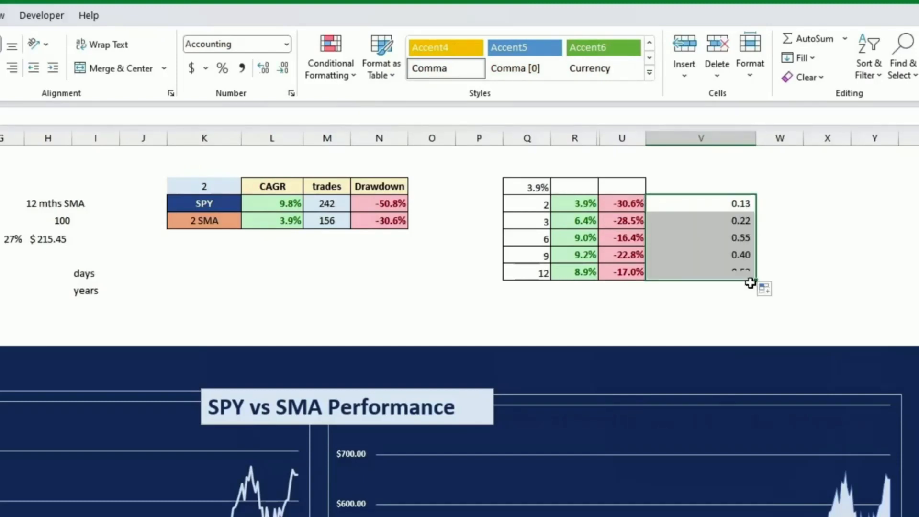
- Compare the ratios in V4:V8 against the CAGR and drawdown results of each moving-average period
{"action": "left_click_drag", "start_coordinate": [732, 203], "coordinate": [732, 273]}
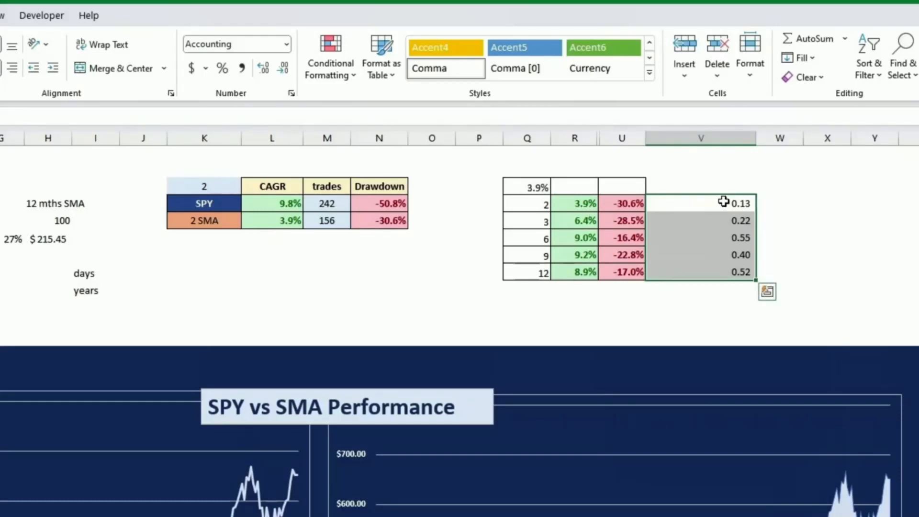
{"action": "left_click_drag", "start_coordinate": [722, 201], "coordinate": [723, 235]}
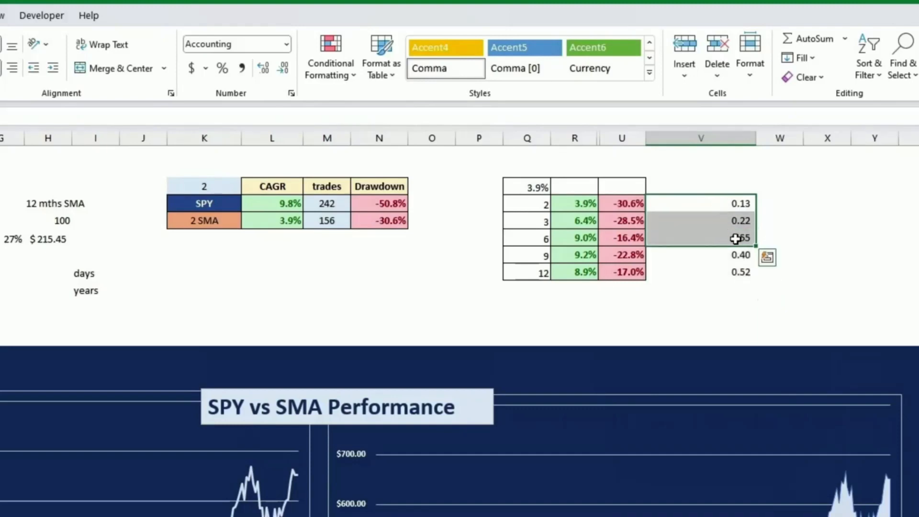
{"action": "left_click", "coordinate": [732, 238]}
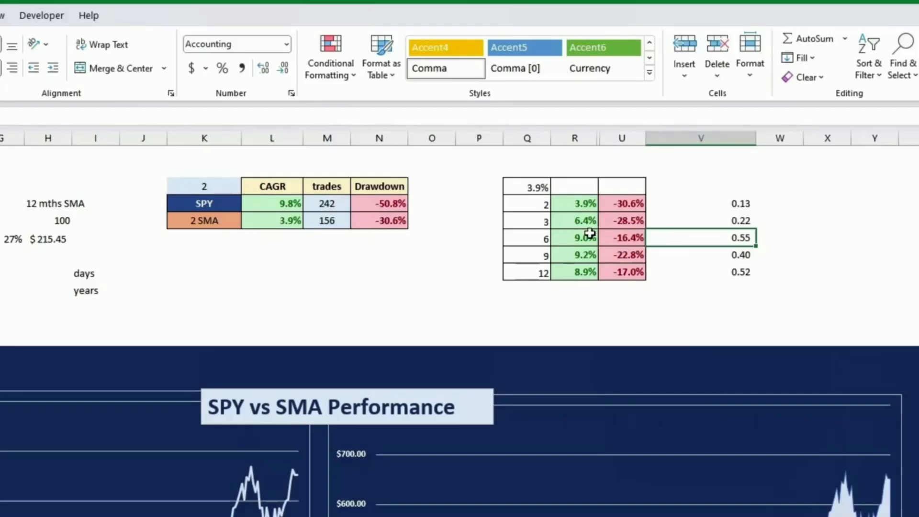
{"action": "left_click", "coordinate": [562, 256]}
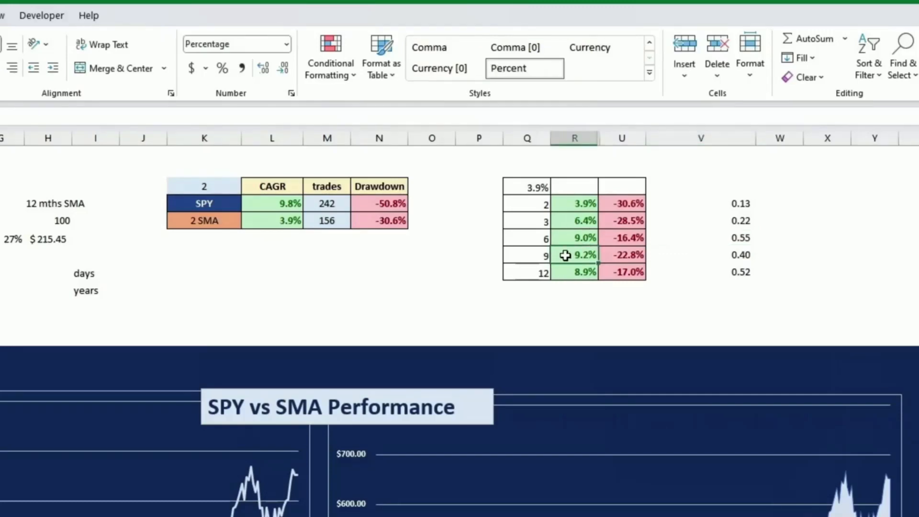
{"action": "left_click", "coordinate": [638, 258]}
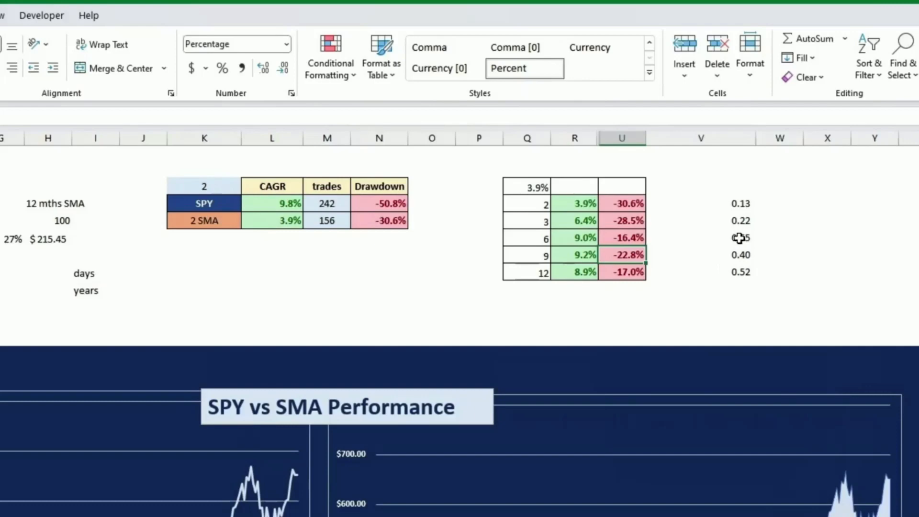
{"action": "left_click", "coordinate": [738, 268]}
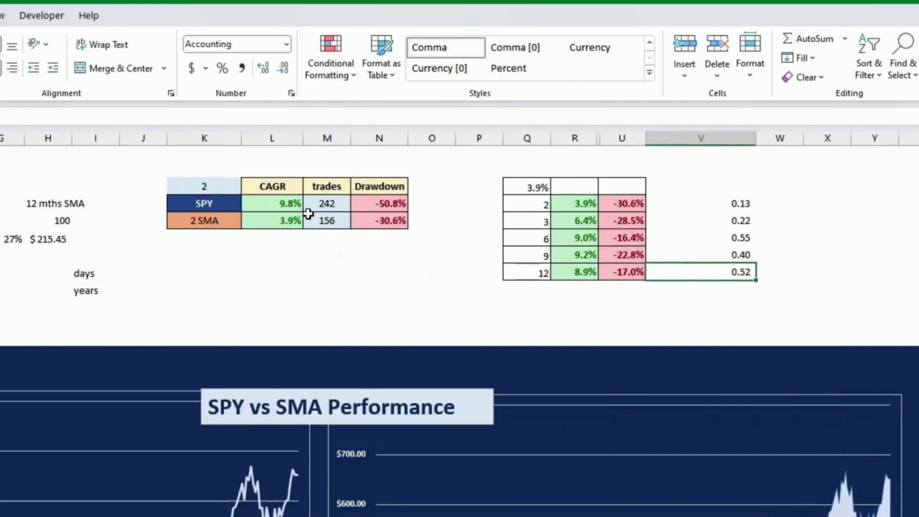
- Set the moving-average period in K3 to 6 and check the SMA strategy's trades in M5
{"action": "left_click", "coordinate": [325, 185]}
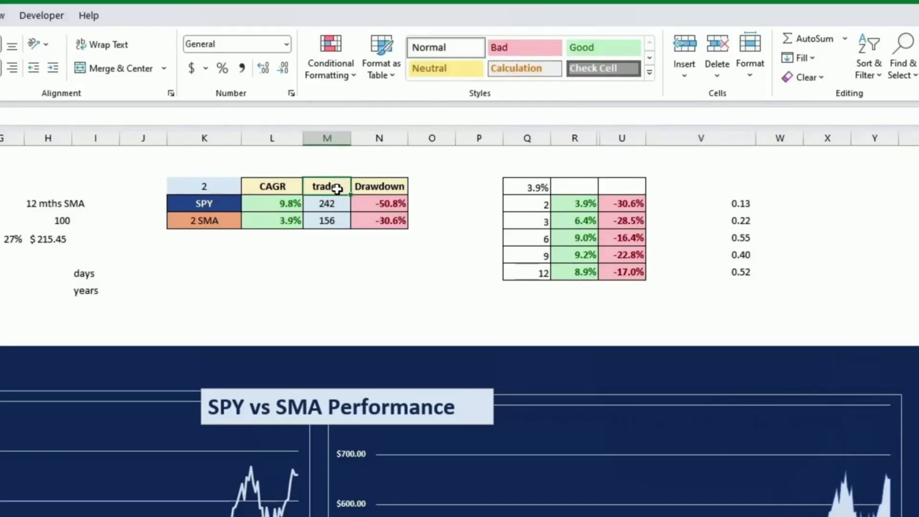
{"action": "left_click", "coordinate": [181, 188]}
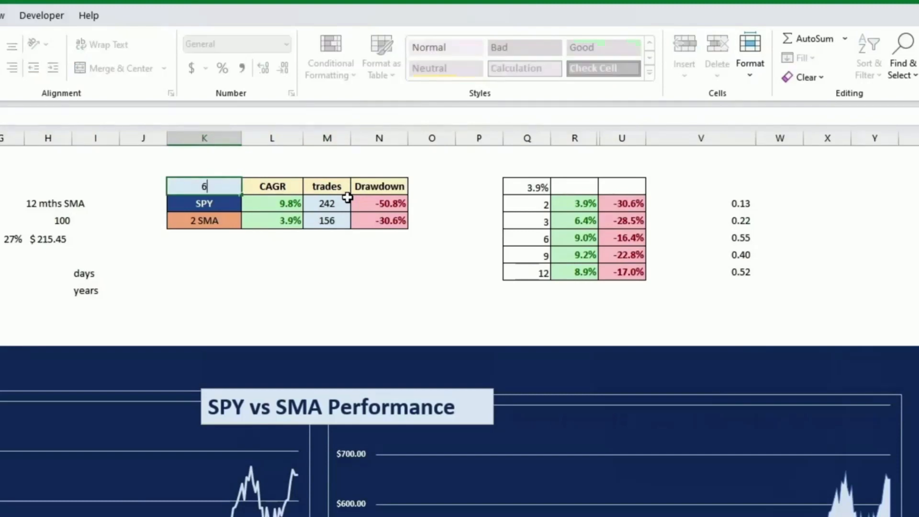
{"action": "key", "text": "Return"}
{"action": "key", "text": "Down"}
{"action": "key", "text": "Right"}
{"action": "key", "text": "Right"}
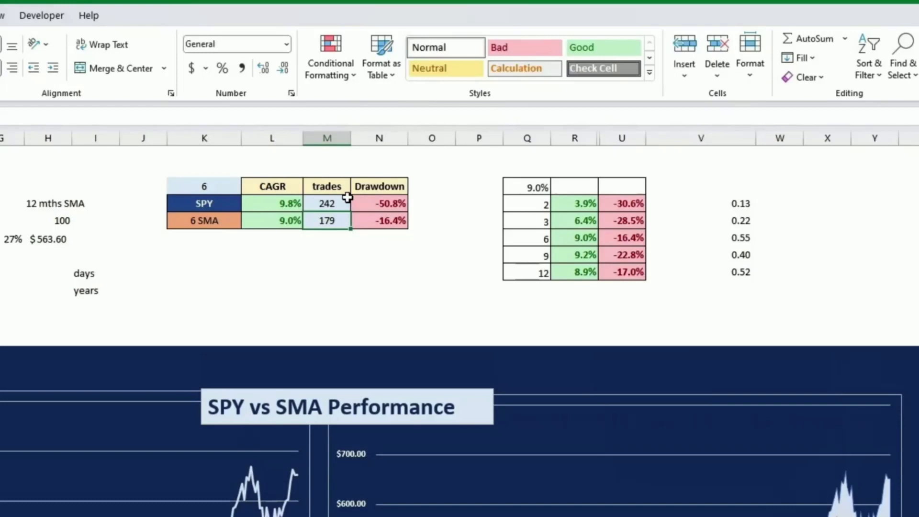
- Set the moving-average period in K3 to 12
{"action": "key", "text": "Up"}
{"action": "key", "text": "Up"}
{"action": "key", "text": "Left"}
{"action": "key", "text": "Left"}
{"action": "type", "text": "12"}
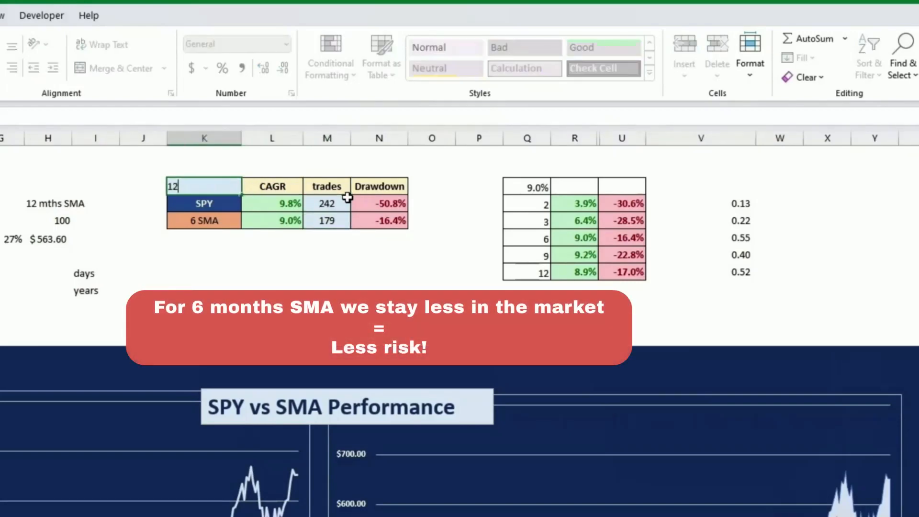
{"action": "key", "text": "Return"}
{"action": "key", "text": "Up"}
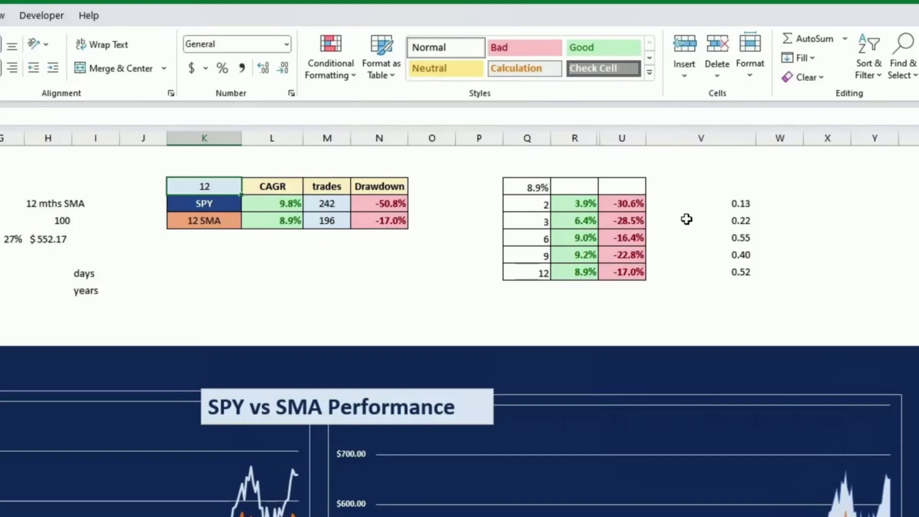
- Review the ratio formulas in column V and the SPY vs SMA performance and drawdown charts
{"action": "left_click", "coordinate": [667, 200]}
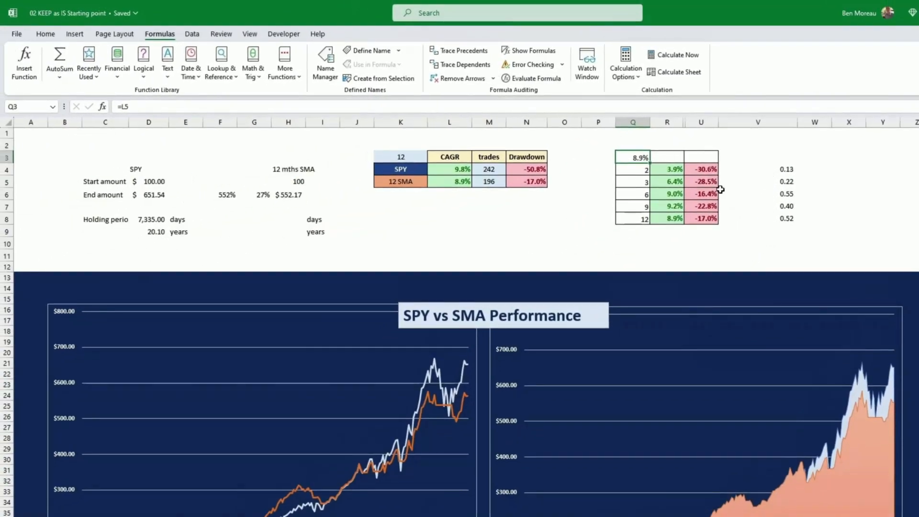
{"action": "left_click", "coordinate": [747, 207]}
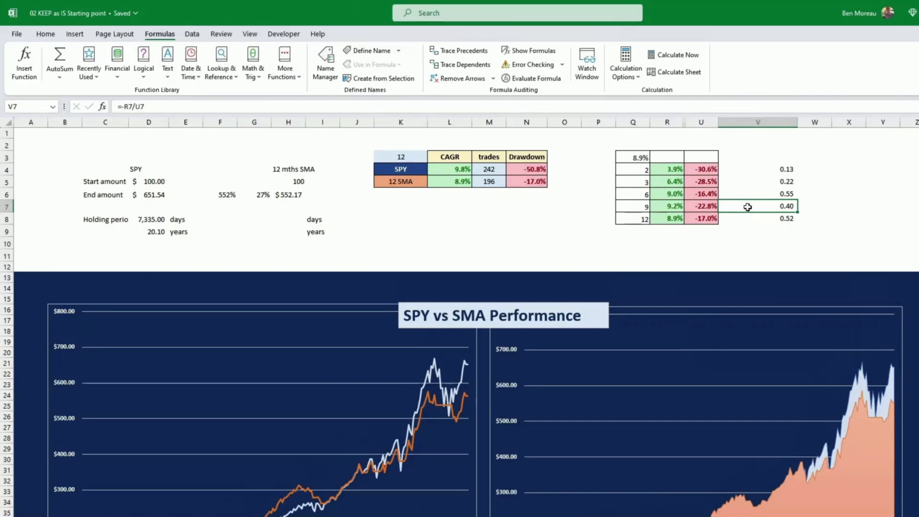
{"action": "scroll", "coordinate": [749, 211], "scroll_direction": "down", "scroll_amount": 8}
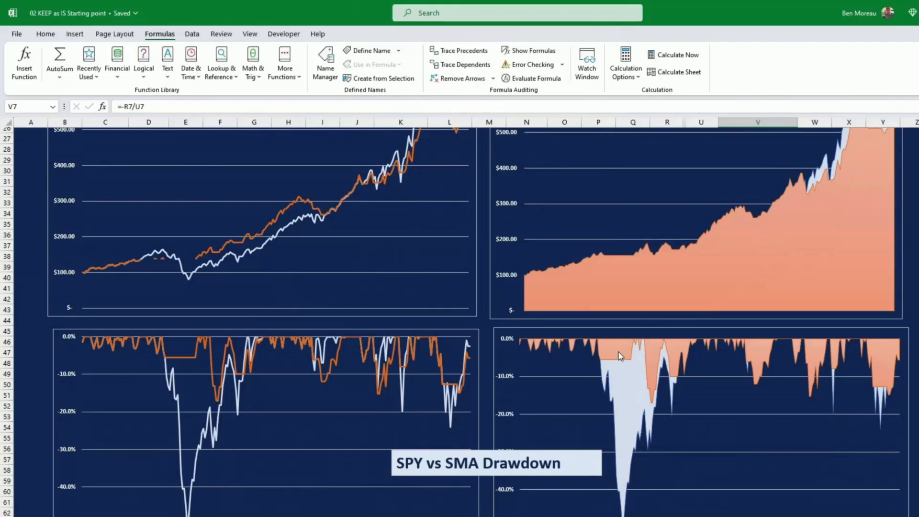
{"action": "scroll", "coordinate": [871, 357], "scroll_direction": "up", "scroll_amount": 8}
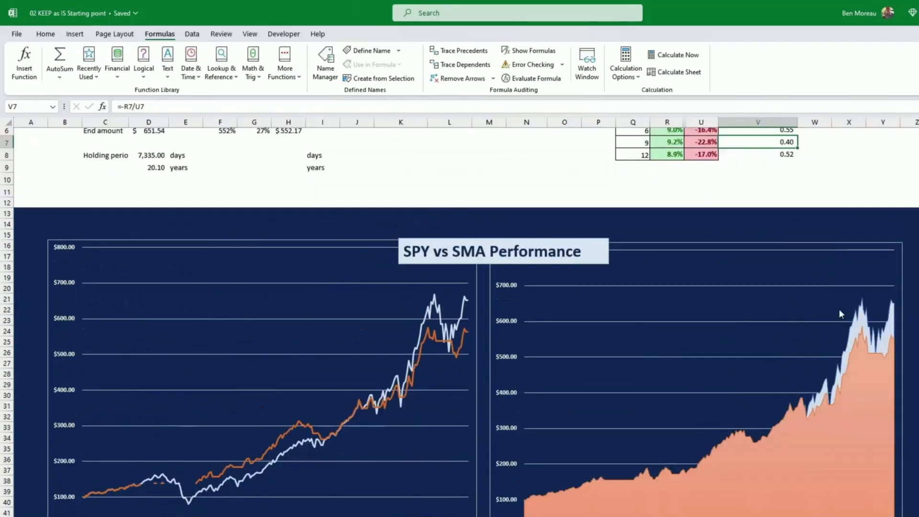
{"action": "left_click", "coordinate": [401, 156]}
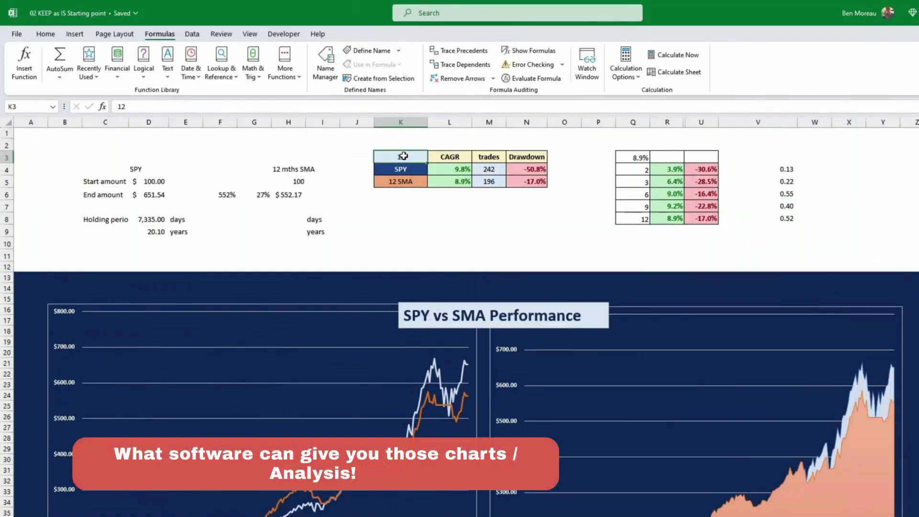
{"action": "key", "text": "Return"}
{"action": "scroll", "coordinate": [446, 203], "scroll_direction": "down", "scroll_amount": 10}
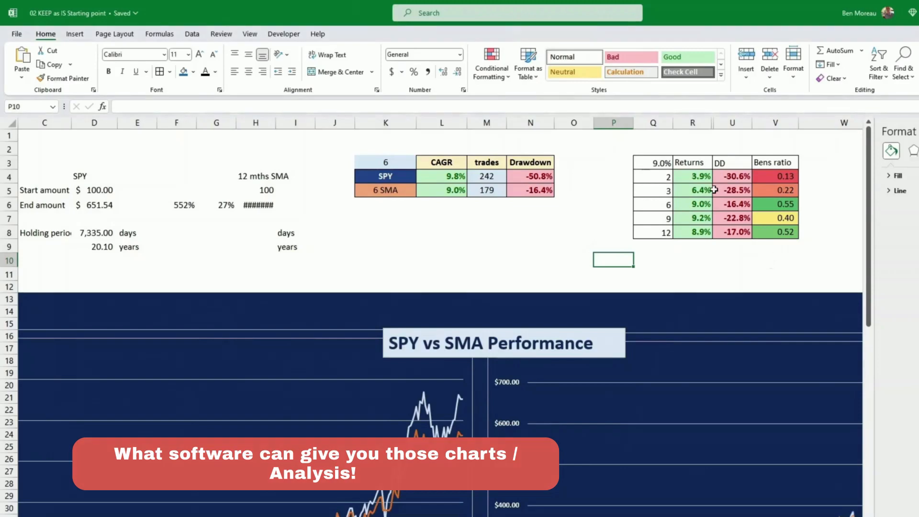
- Insert the recommended clustered column chart from the comparison table in Q3:V8
{"action": "left_click_drag", "start_coordinate": [661, 162], "coordinate": [773, 231]}
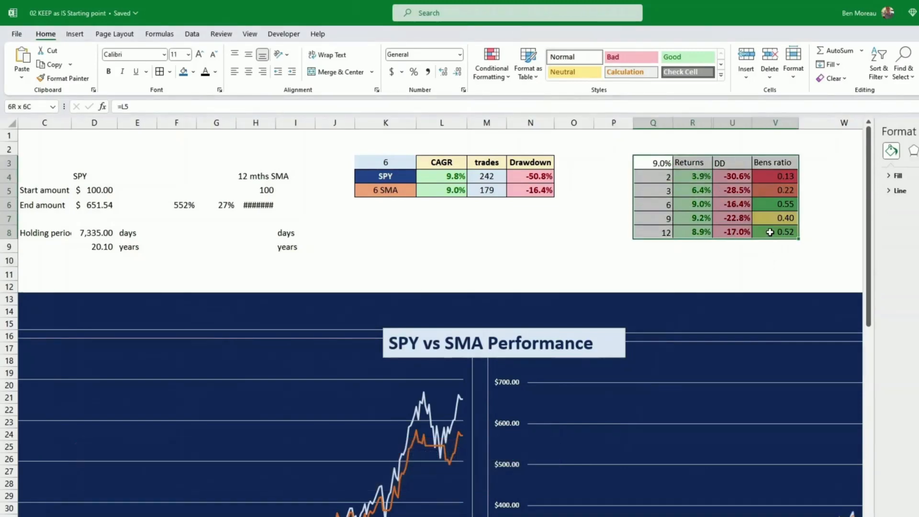
{"action": "left_click", "coordinate": [75, 34]}
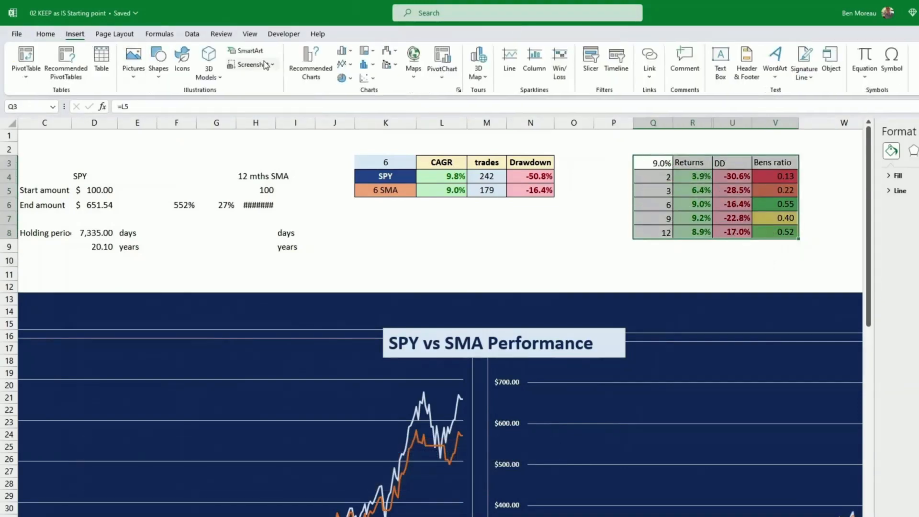
{"action": "left_click", "coordinate": [323, 79]}
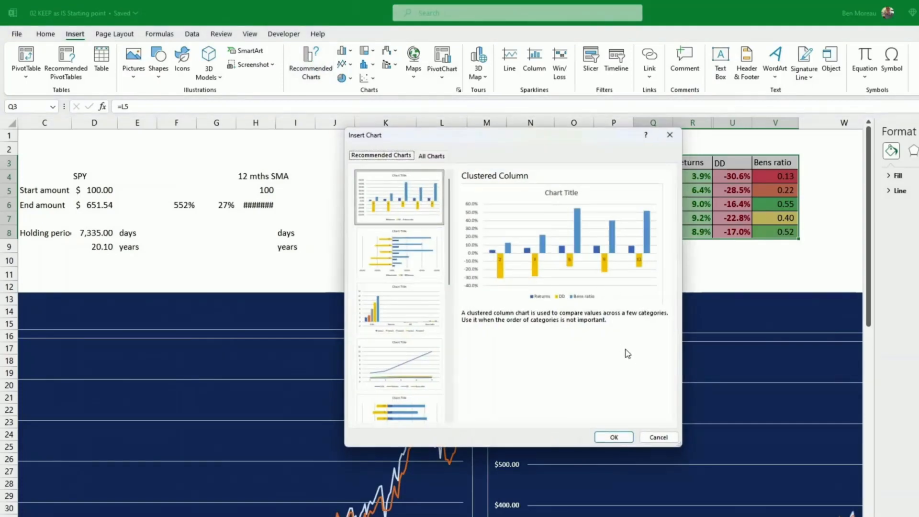
{"action": "left_click", "coordinate": [614, 436]}
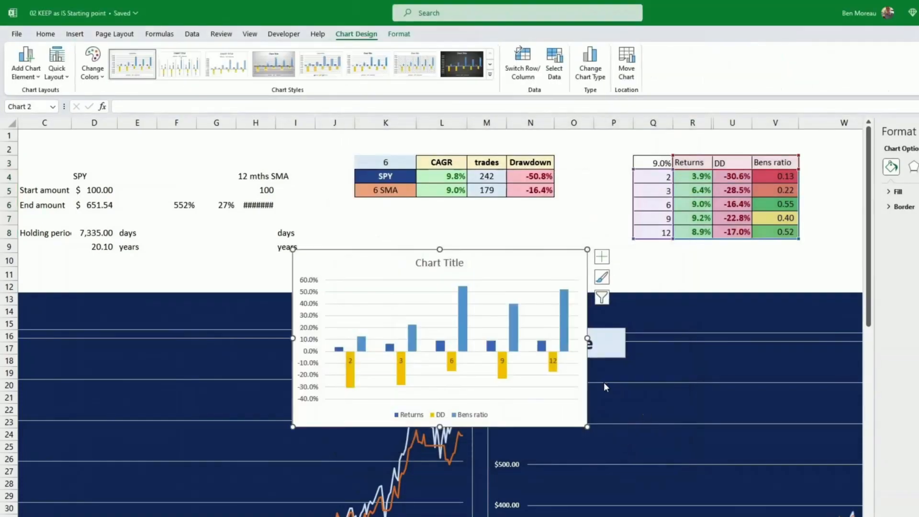
- Add data labels to the chart's DD and Bens ratio columns
{"action": "left_click", "coordinate": [509, 372]}
{"action": "right_click", "coordinate": [508, 372]}
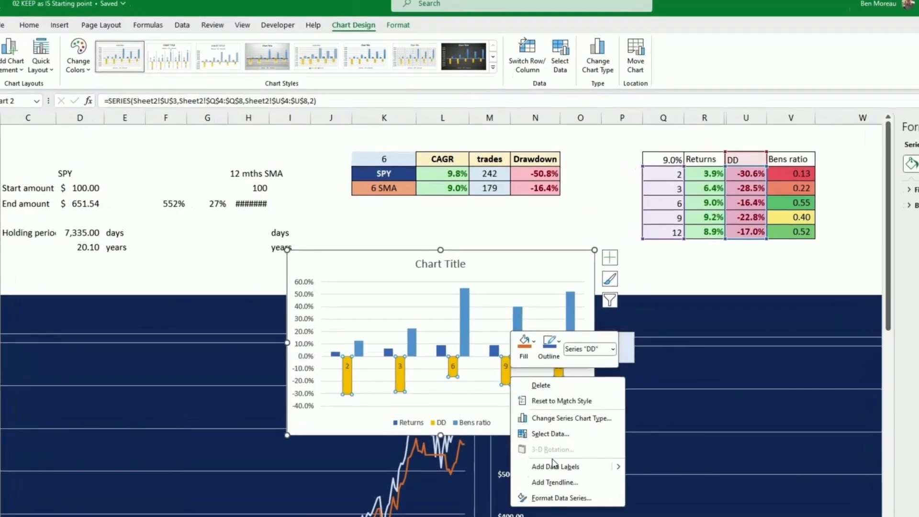
{"action": "left_click", "coordinate": [553, 463]}
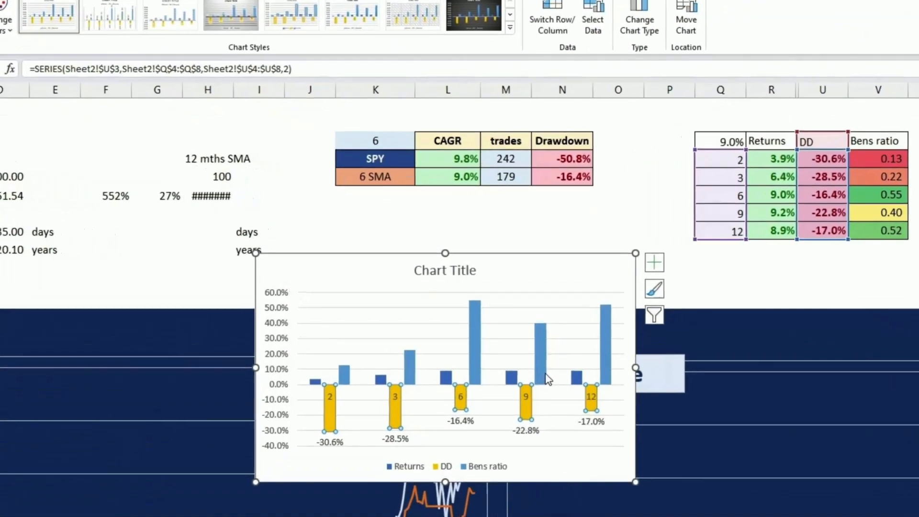
{"action": "right_click", "coordinate": [521, 345]}
{"action": "left_click", "coordinate": [617, 506]}
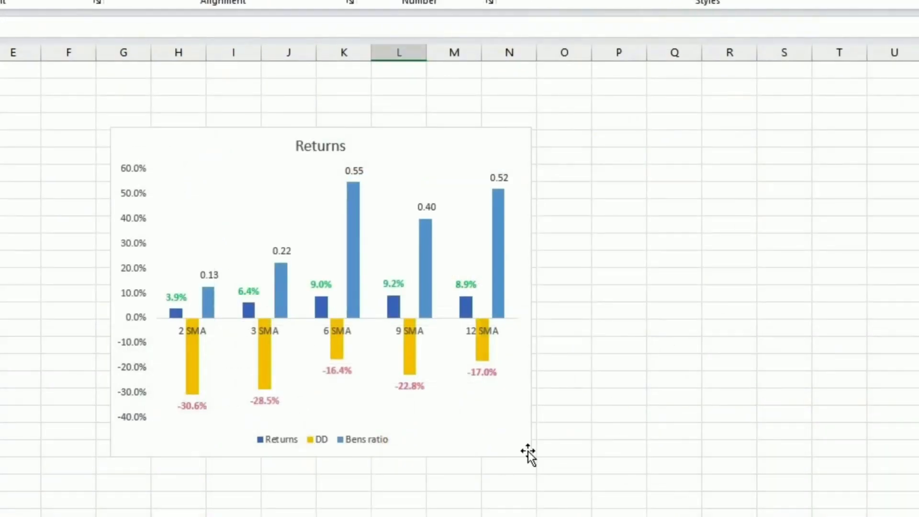
- Make the Returns chart taller and inspect the custom number format code of its horizontal axis labels
{"action": "left_click", "coordinate": [528, 452]}
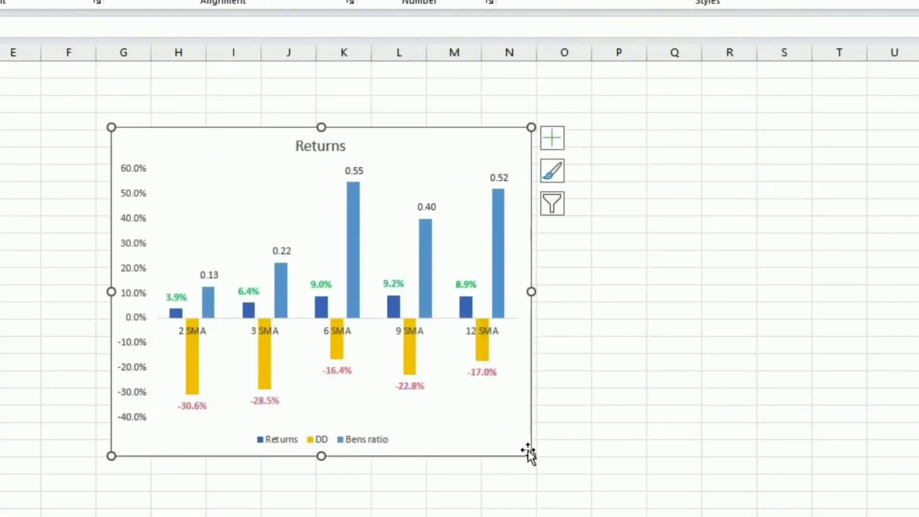
{"action": "left_click_drag", "start_coordinate": [531, 456], "coordinate": [540, 513]}
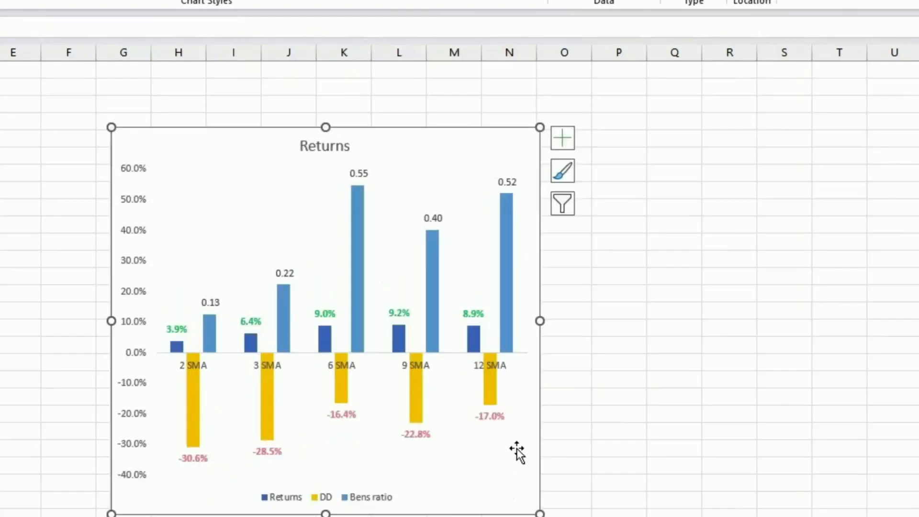
{"action": "left_click", "coordinate": [342, 368]}
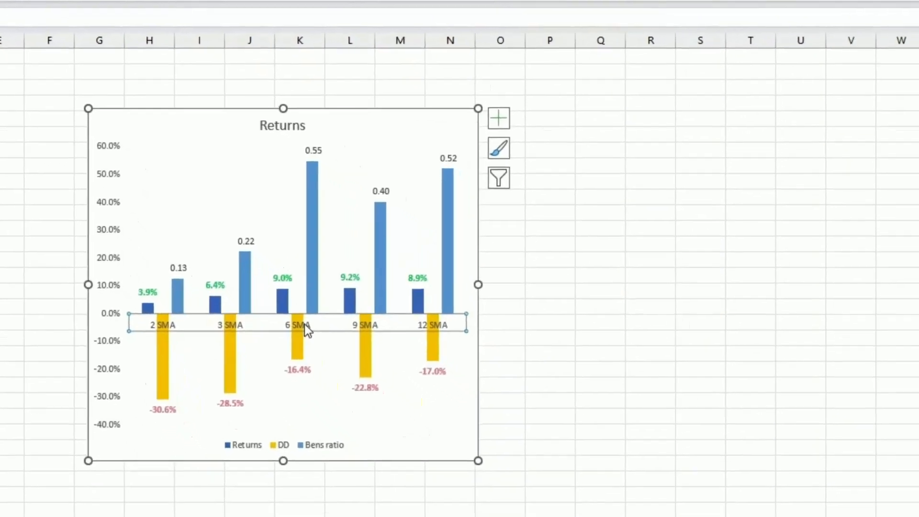
{"action": "double_click", "coordinate": [304, 324]}
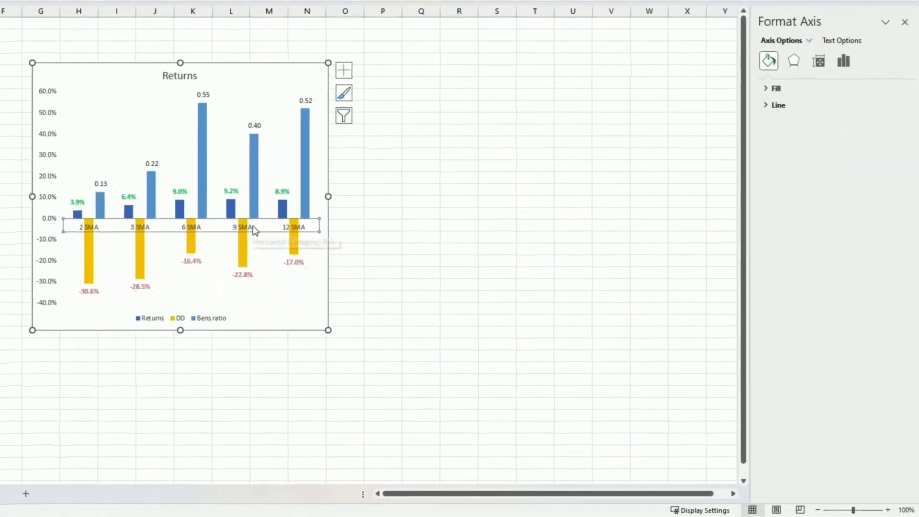
{"action": "left_click", "coordinate": [817, 62]}
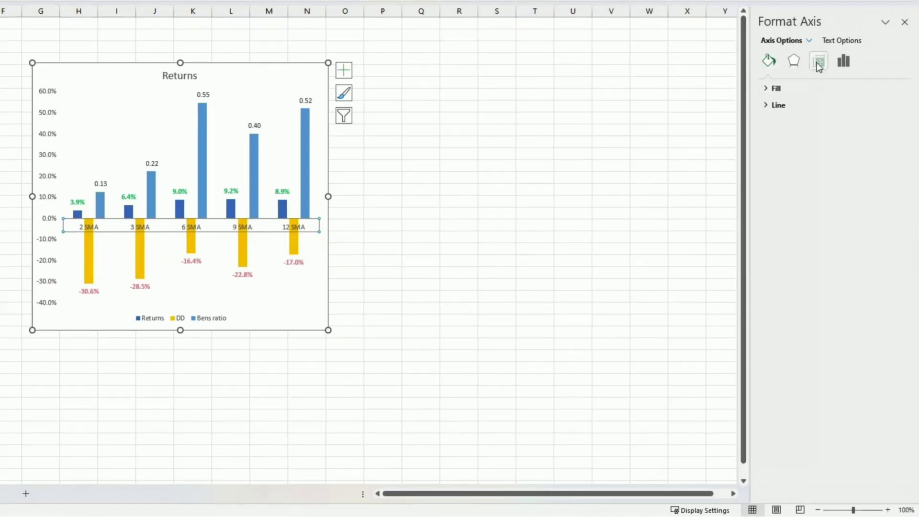
{"action": "left_click", "coordinate": [843, 60]}
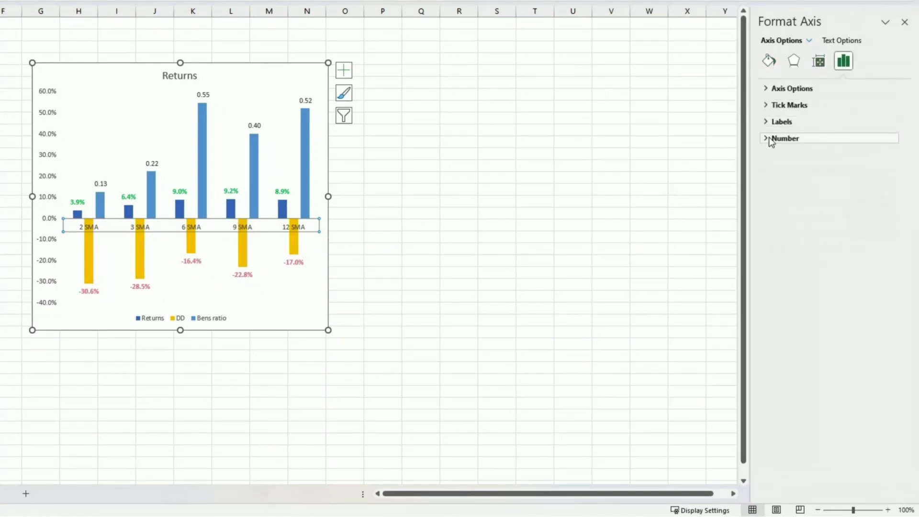
{"action": "left_click", "coordinate": [769, 138]}
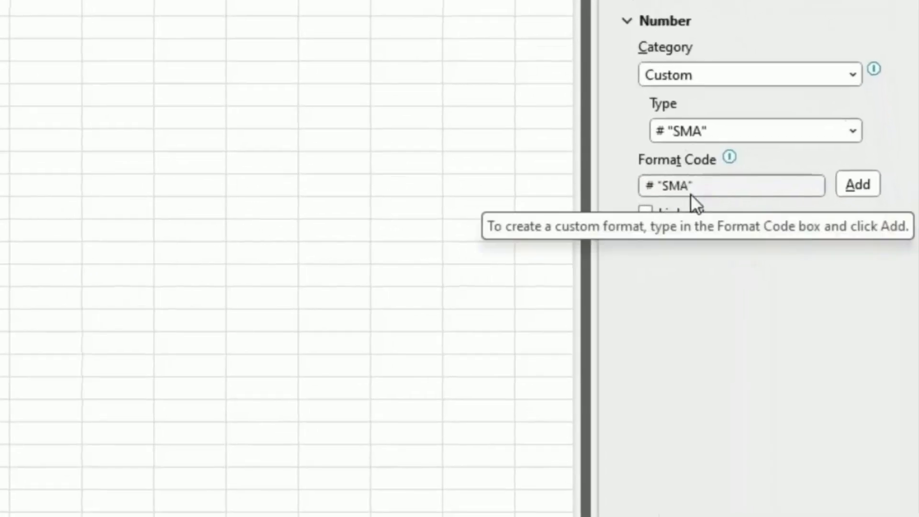
{"action": "left_click", "coordinate": [652, 188]}
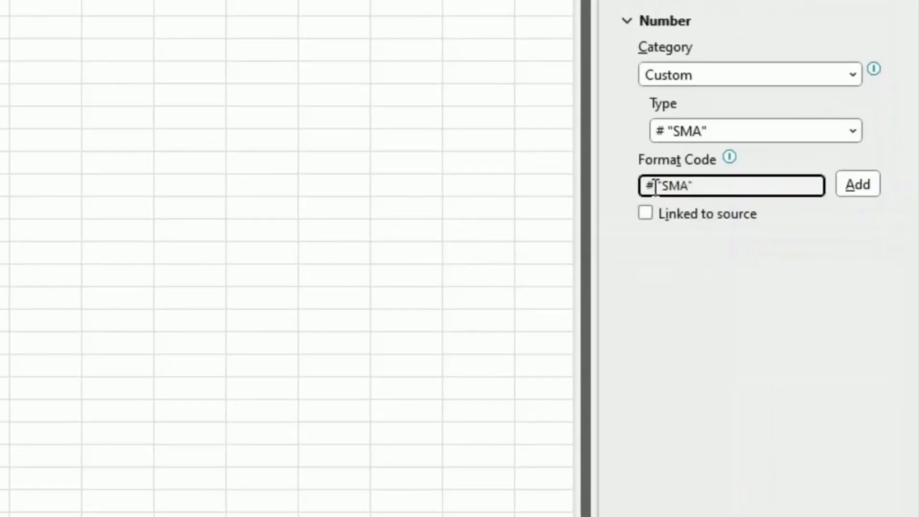
{"action": "left_click", "coordinate": [96, 394]}
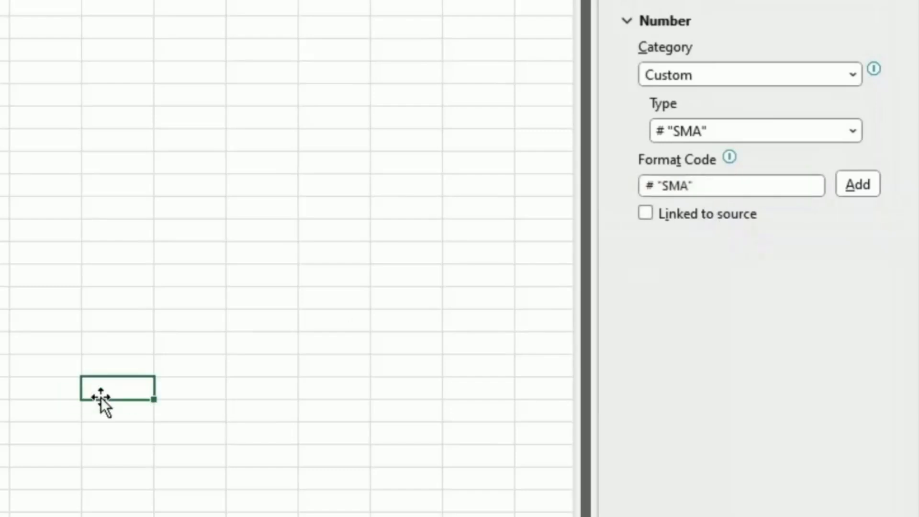